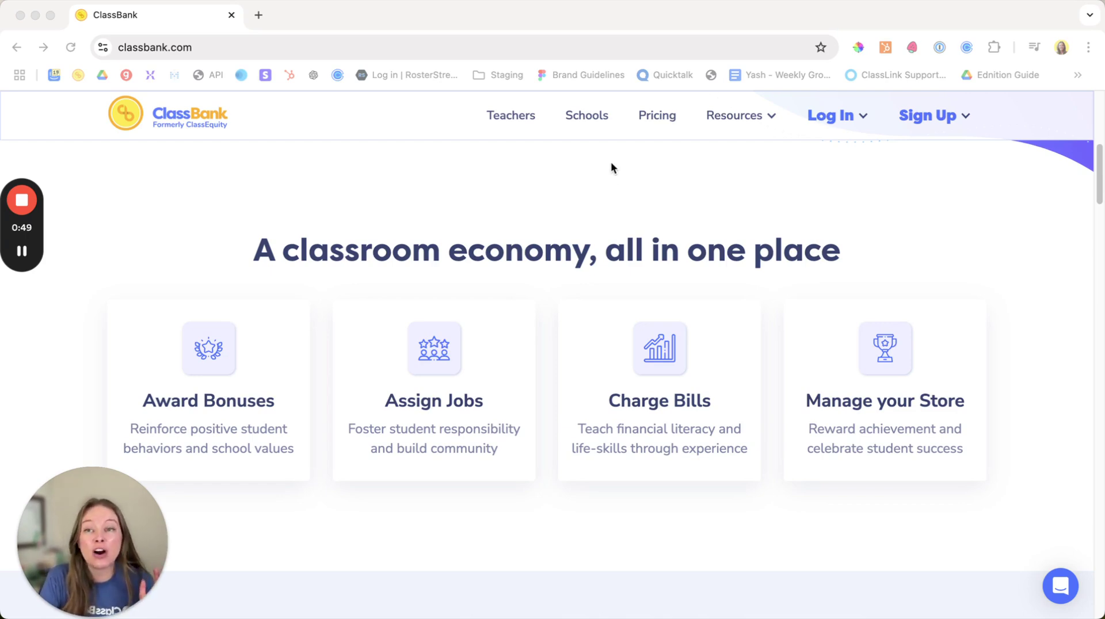
# Step: Sign up for ClassBank as a teacher, accepting the terms and using a Google account
pyautogui.click(938, 117)
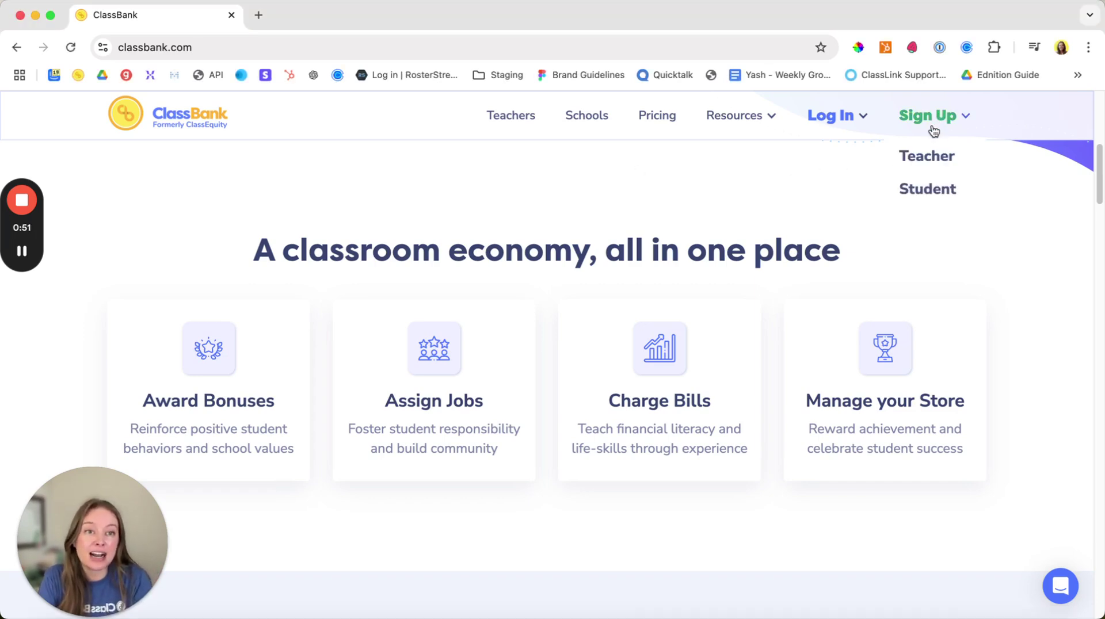
pyautogui.click(928, 156)
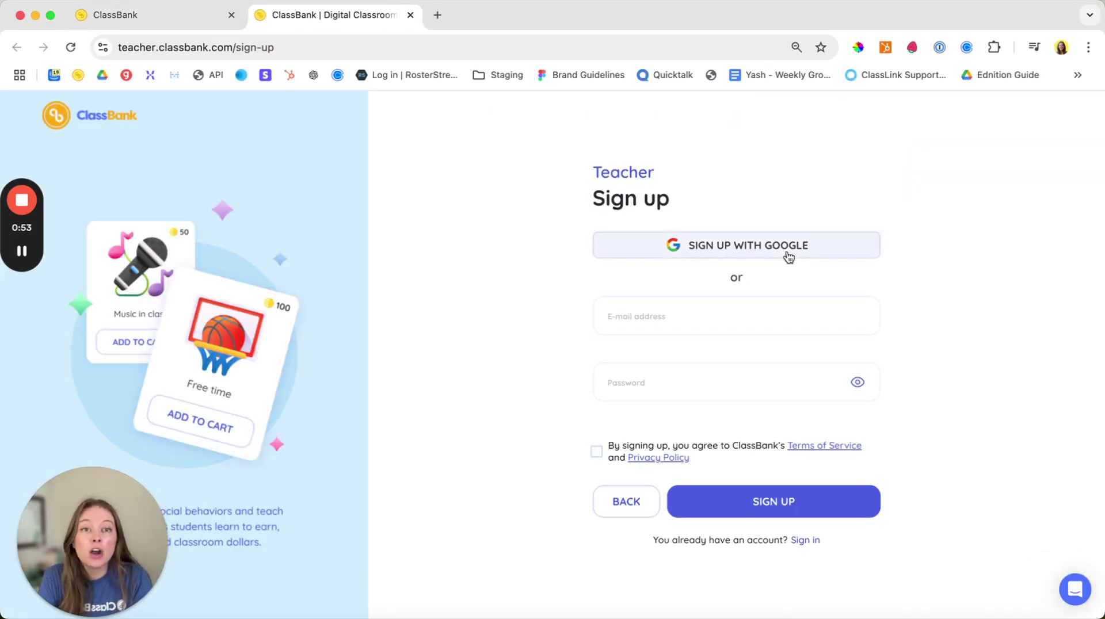
pyautogui.click(596, 451)
pyautogui.click(702, 245)
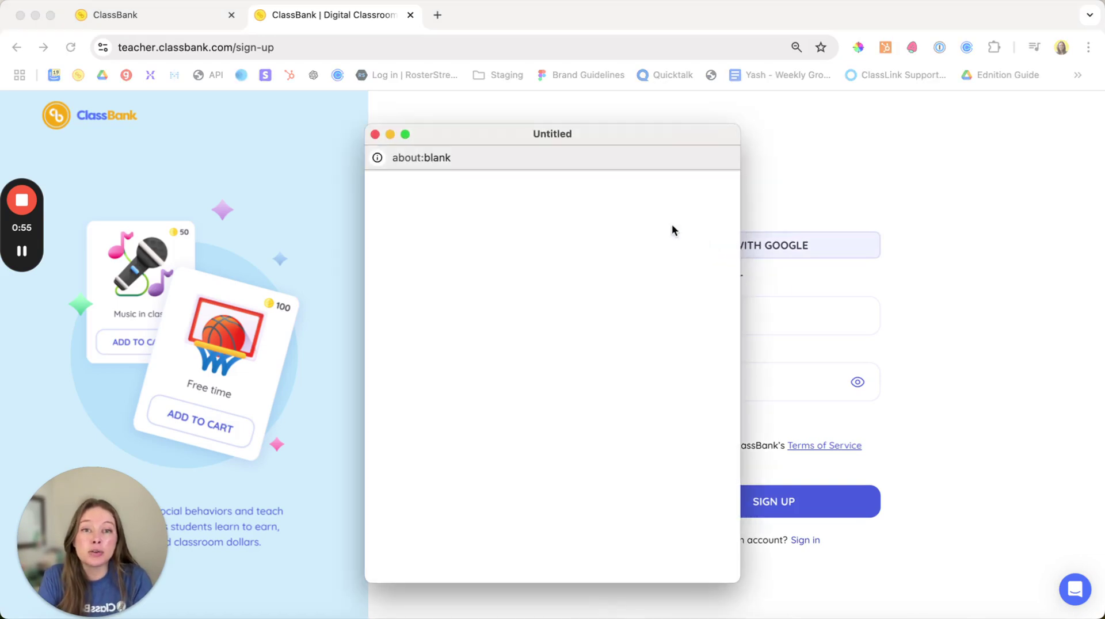
pyautogui.moveTo(571, 136); pyautogui.dragTo(572, 111)
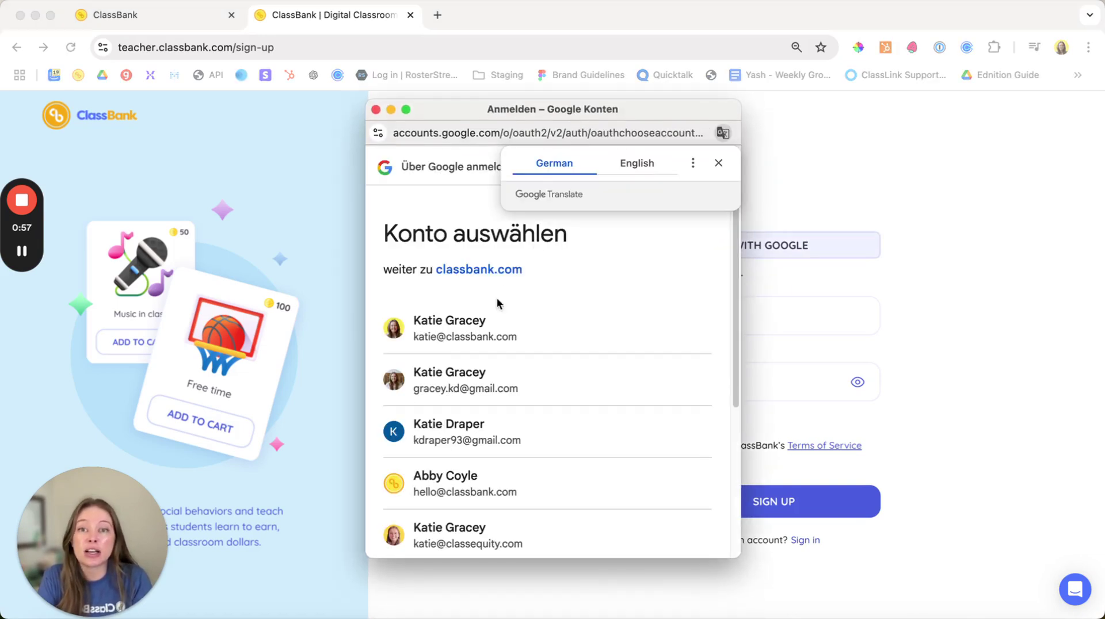
pyautogui.click(485, 321)
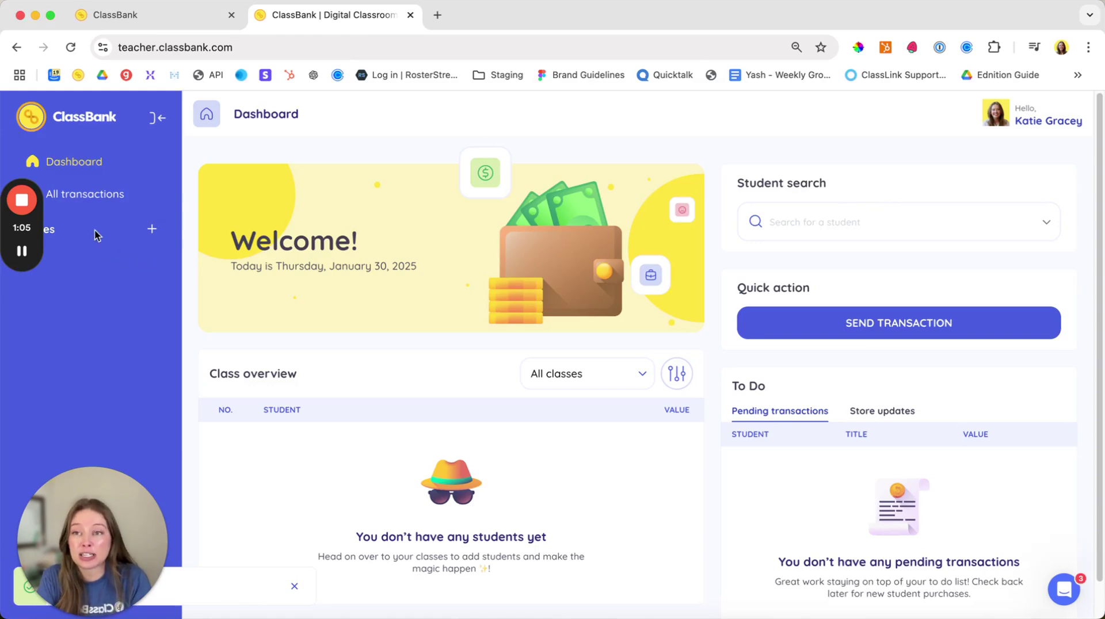
# Step: Create and save a grade 7 class named 'Gracey Homeroom' with the group-of-people icon
pyautogui.click(151, 229)
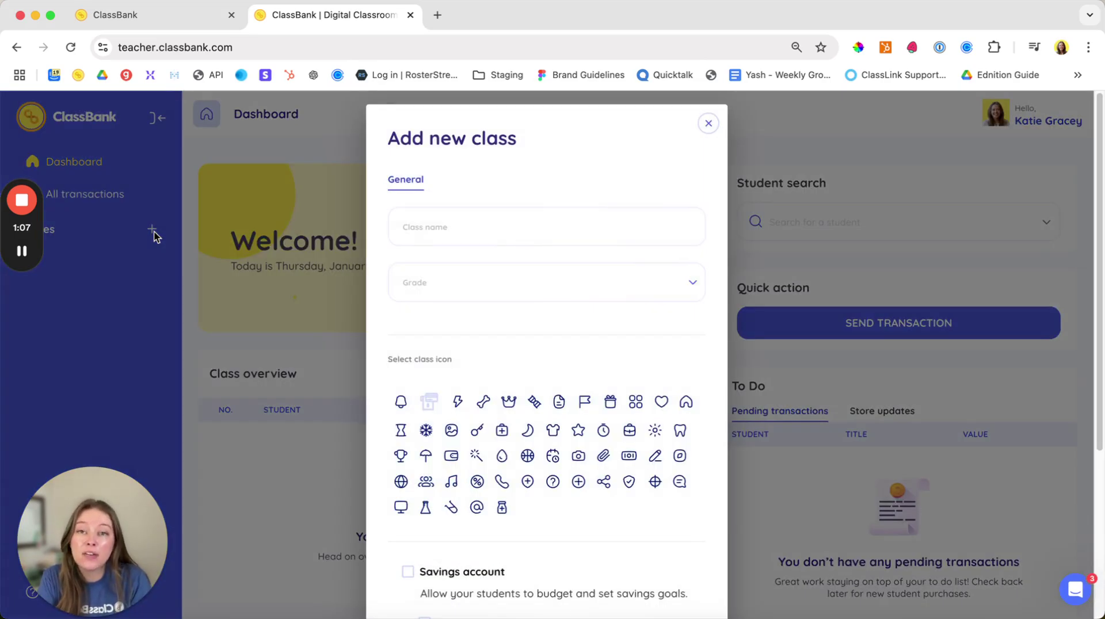
pyautogui.click(421, 229)
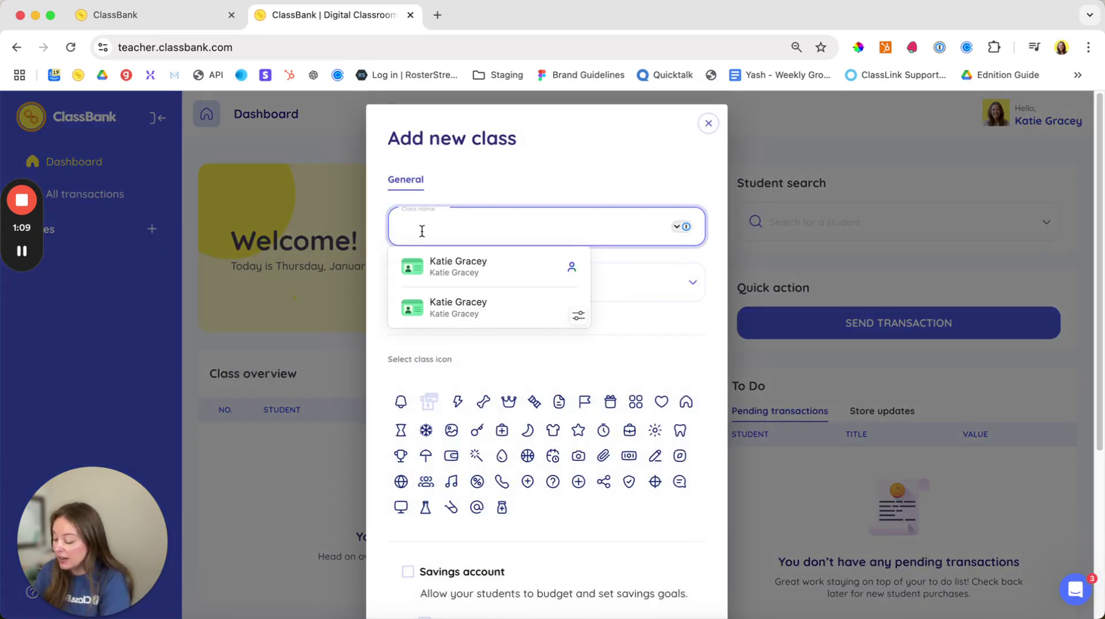
pyautogui.write('Gracey Home')
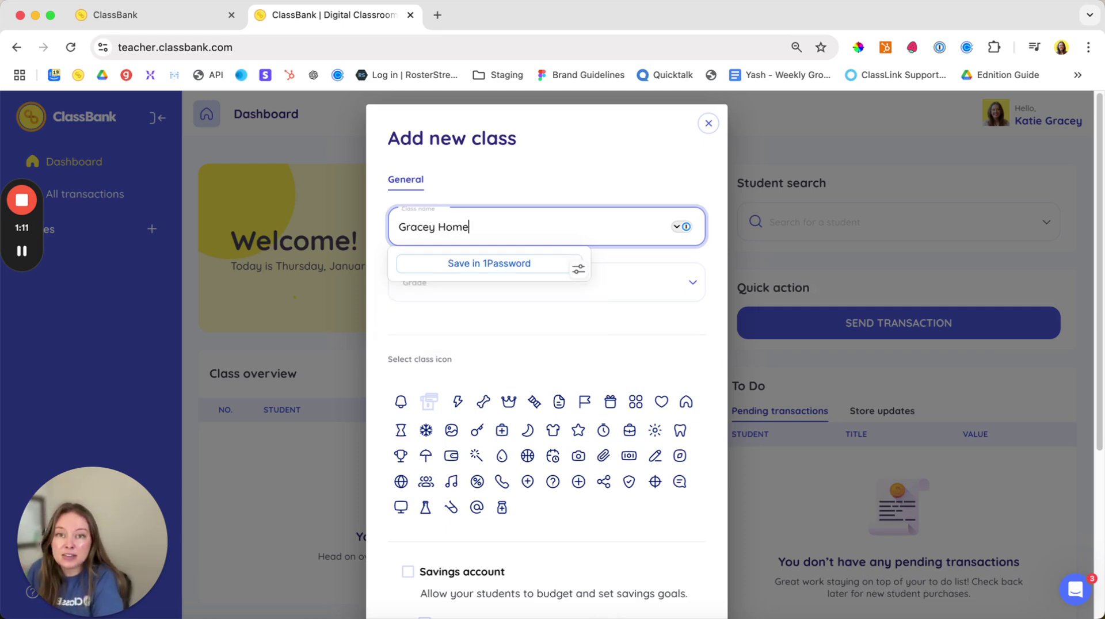
pyautogui.write('room')
pyautogui.click(674, 288)
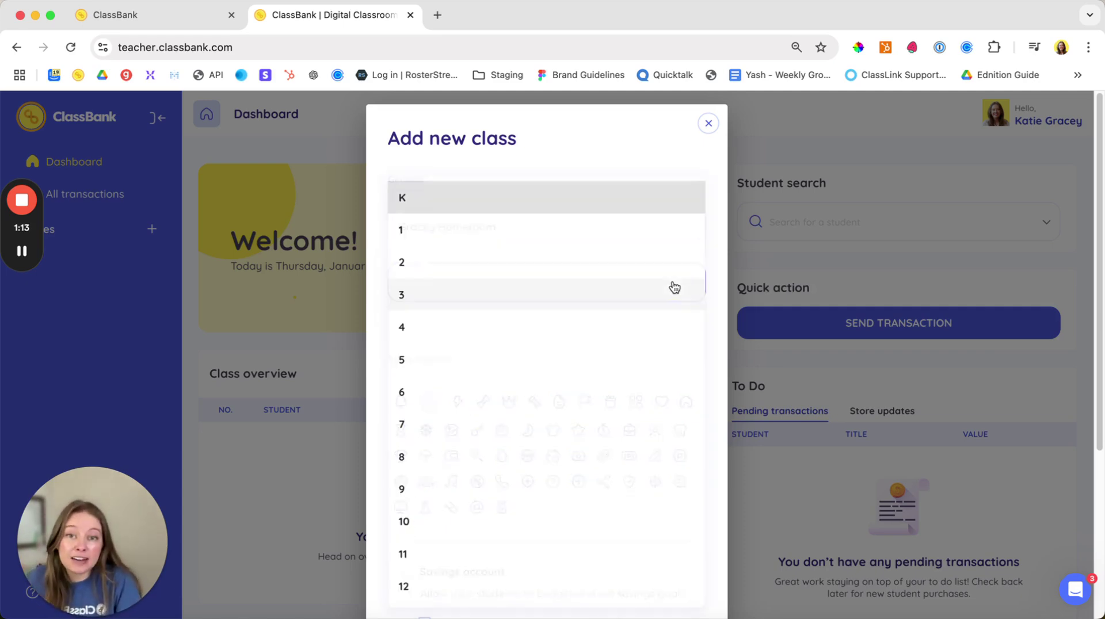
pyautogui.click(602, 424)
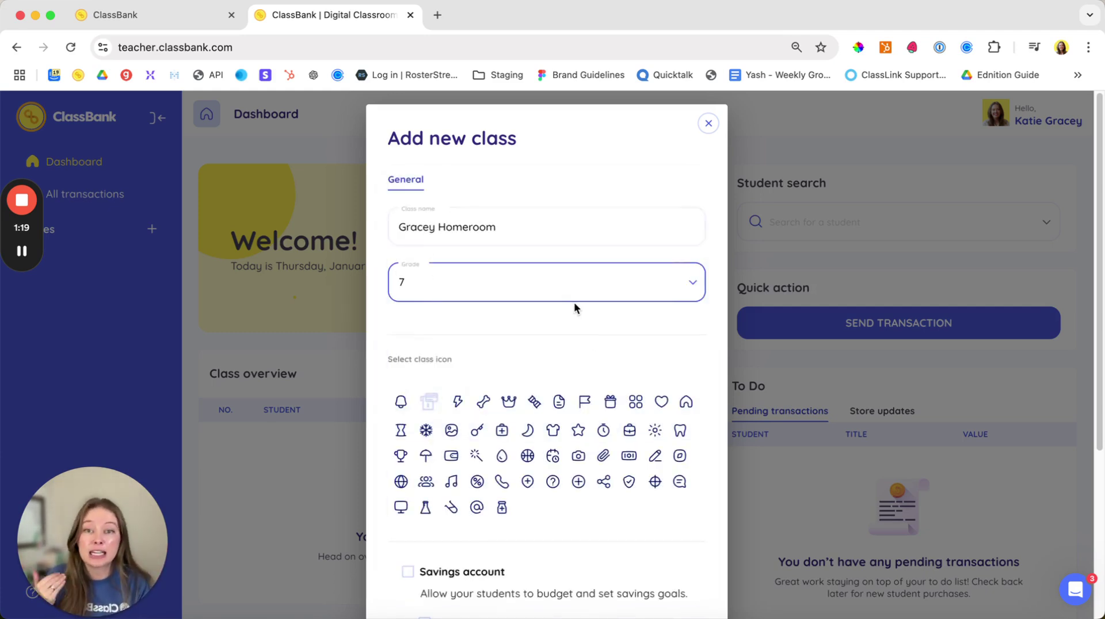
pyautogui.click(426, 481)
pyautogui.scroll(-1, 561, 408)
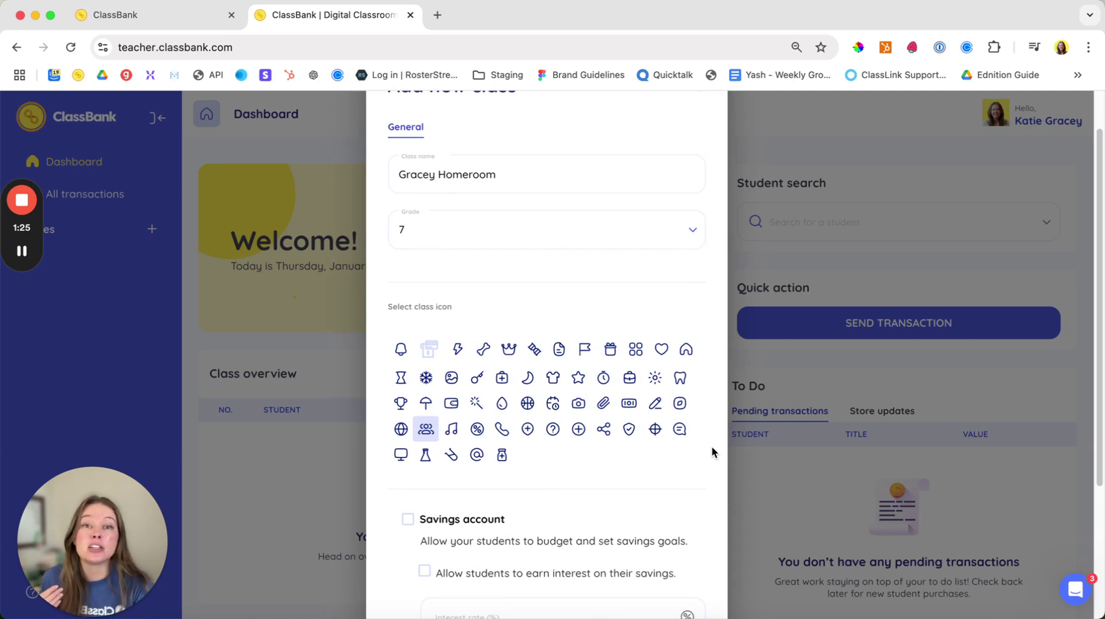
pyautogui.scroll(-3, 712, 446)
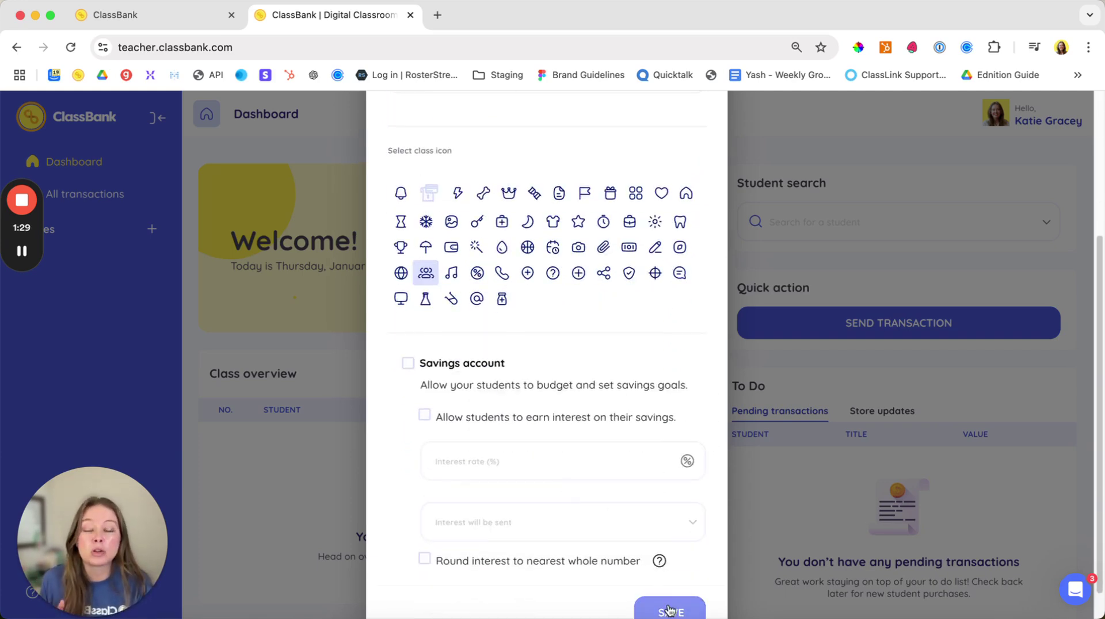
pyautogui.click(669, 610)
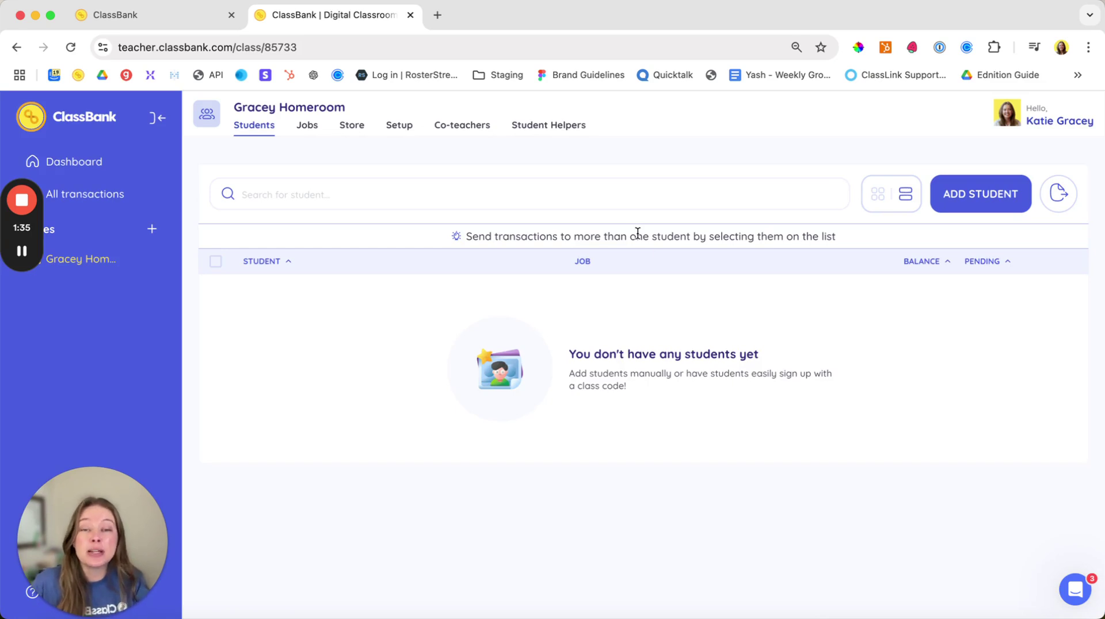
# Step: Import the students from 'Teacher_ClassEquity_Upload_Template copy.xlsx' into the class
pyautogui.click(944, 207)
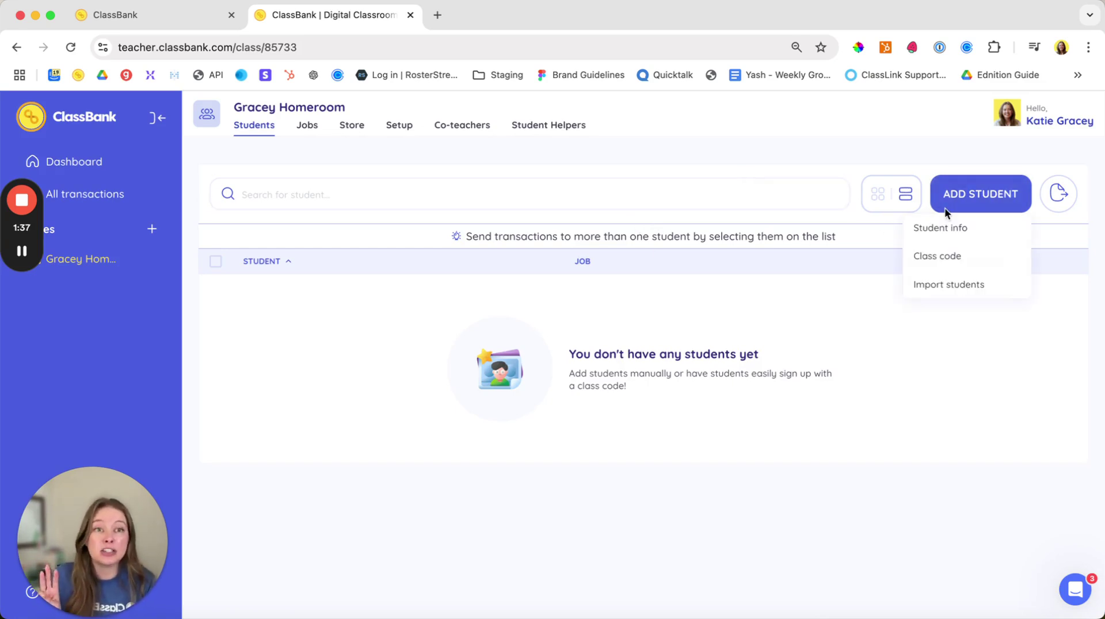
pyautogui.click(946, 285)
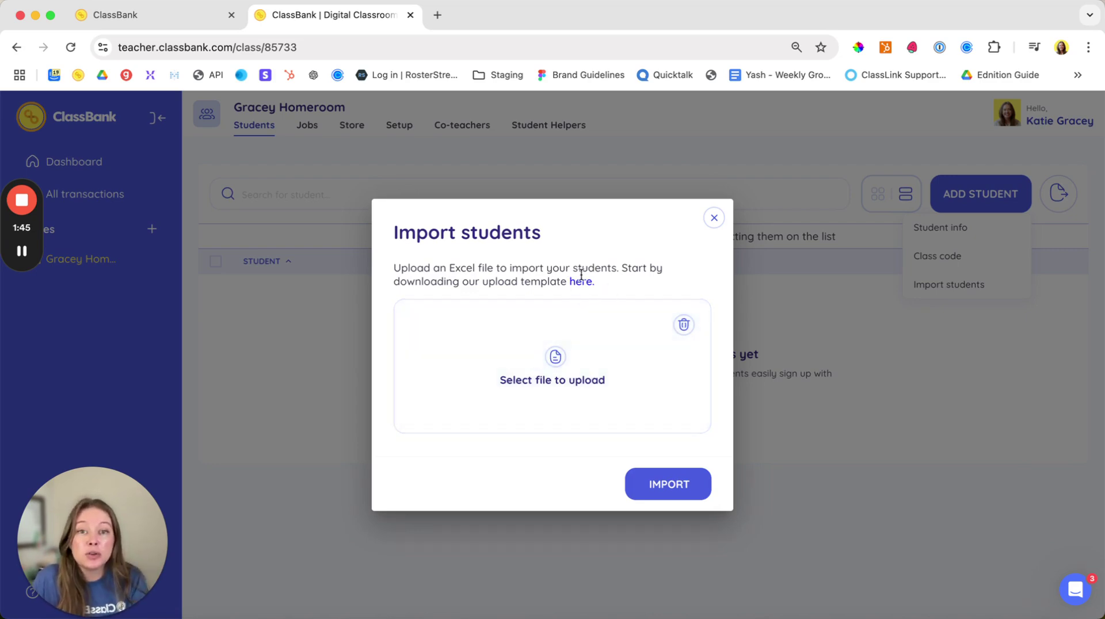
pyautogui.click(565, 359)
pyautogui.click(440, 234)
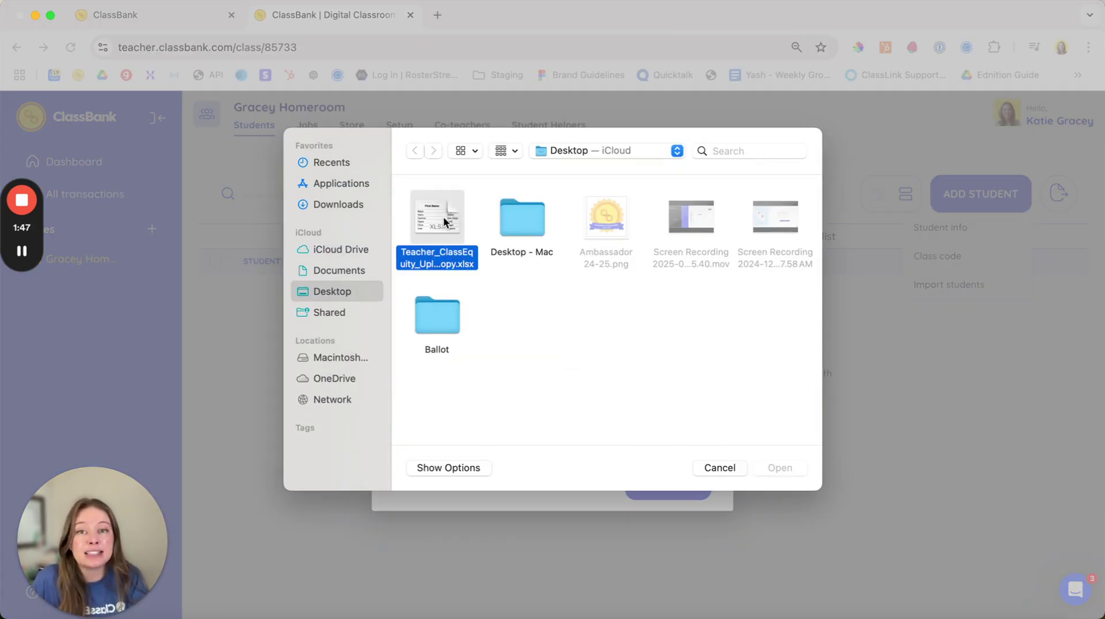
pyautogui.click(781, 468)
pyautogui.click(688, 482)
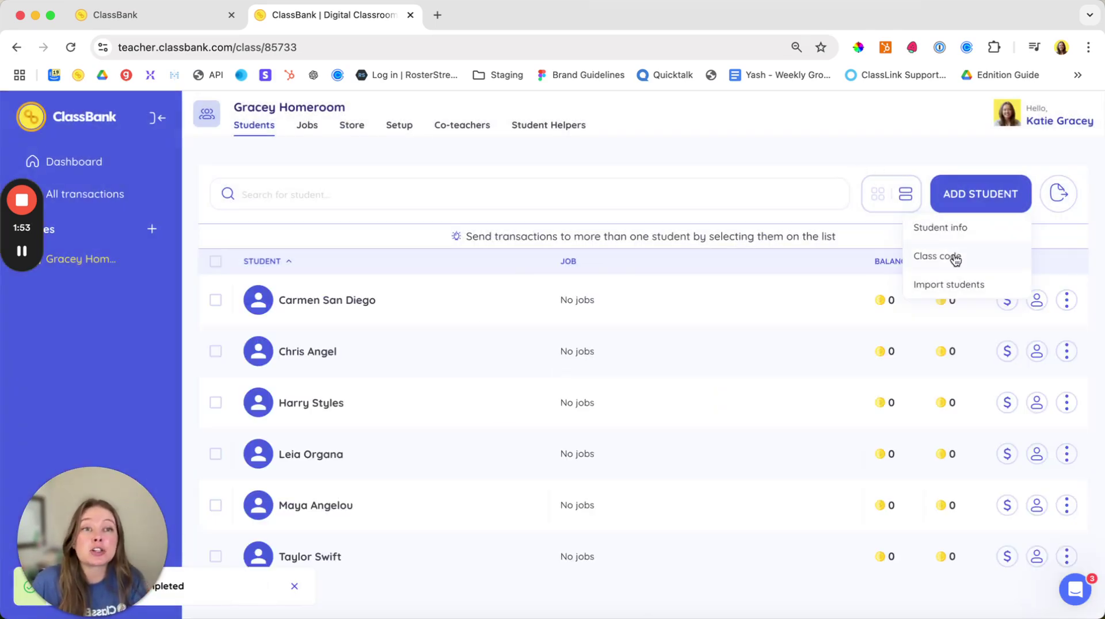
pyautogui.click(954, 256)
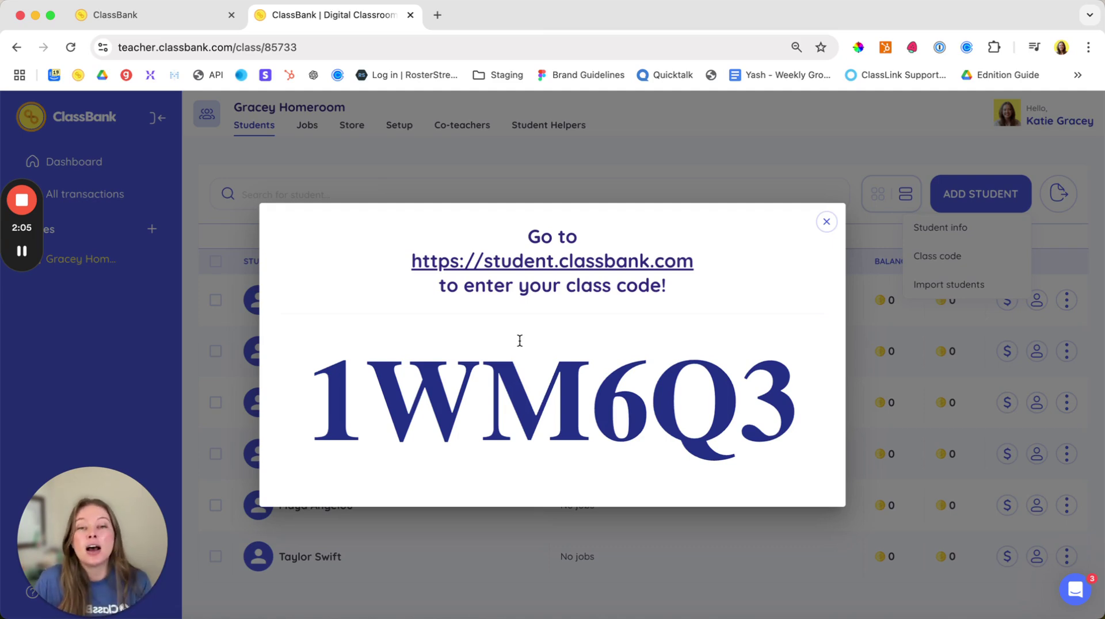
pyautogui.moveTo(332, 374); pyautogui.dragTo(797, 386)
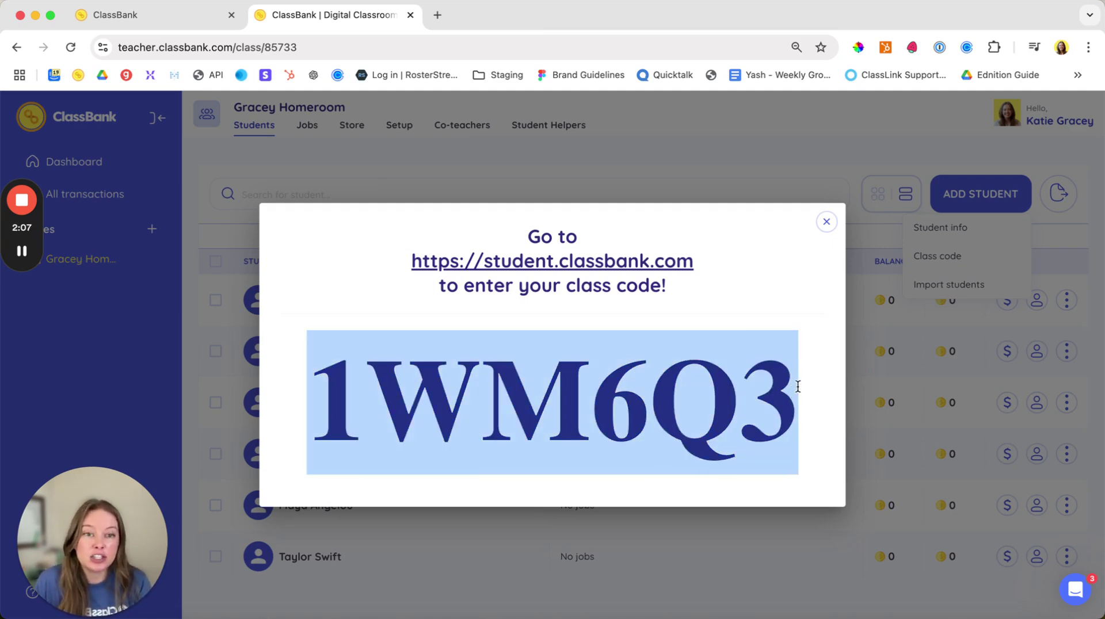
pyautogui.click(827, 222)
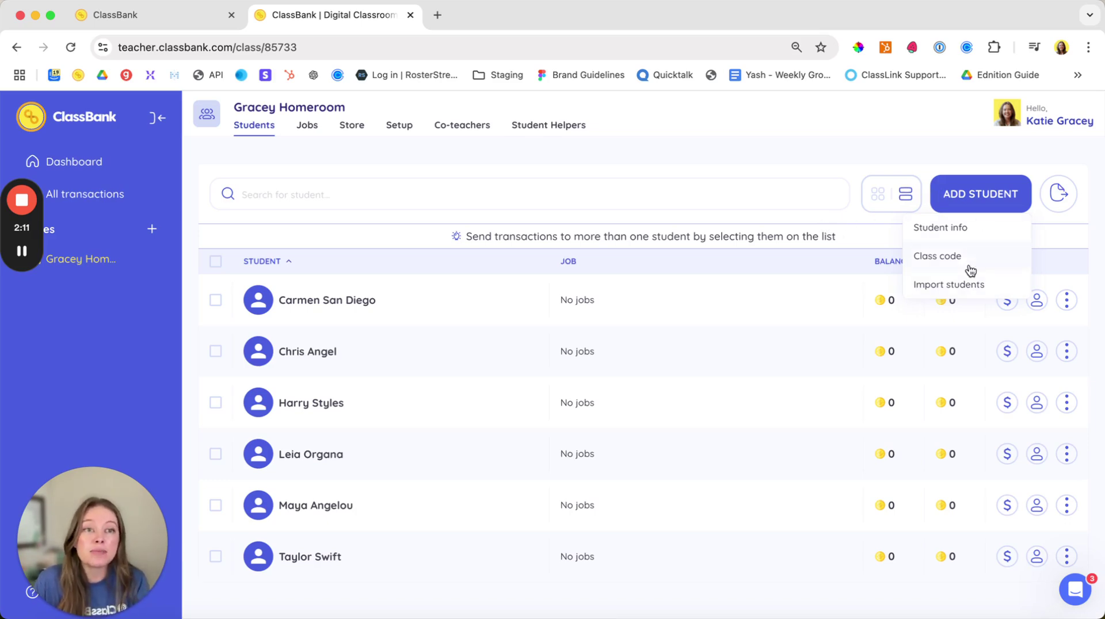
pyautogui.click(955, 228)
pyautogui.click(414, 395)
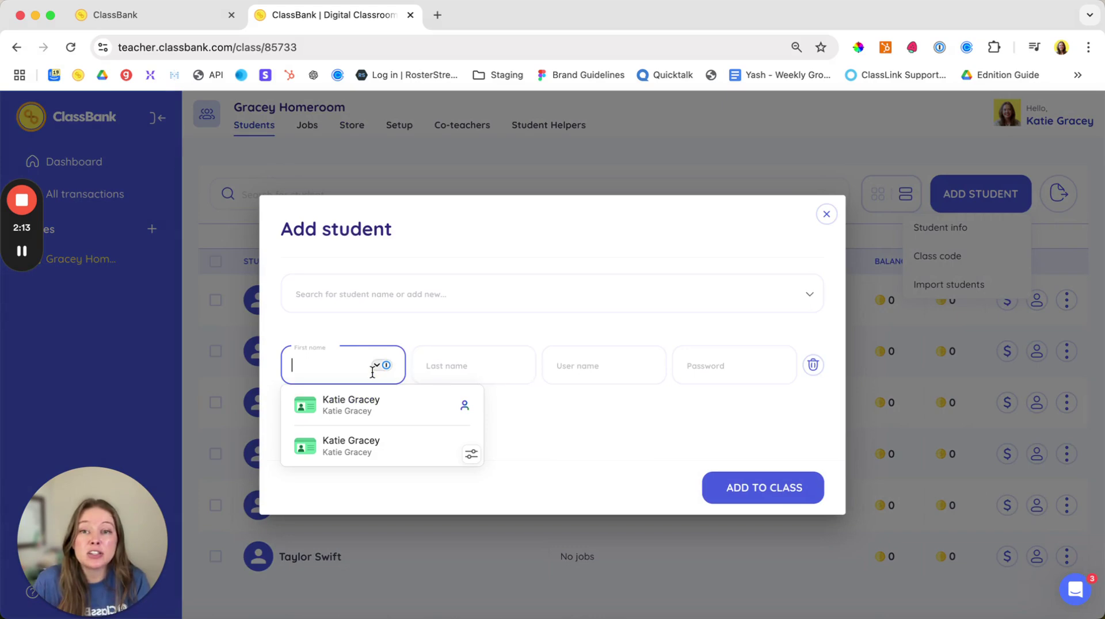
pyautogui.click(337, 339)
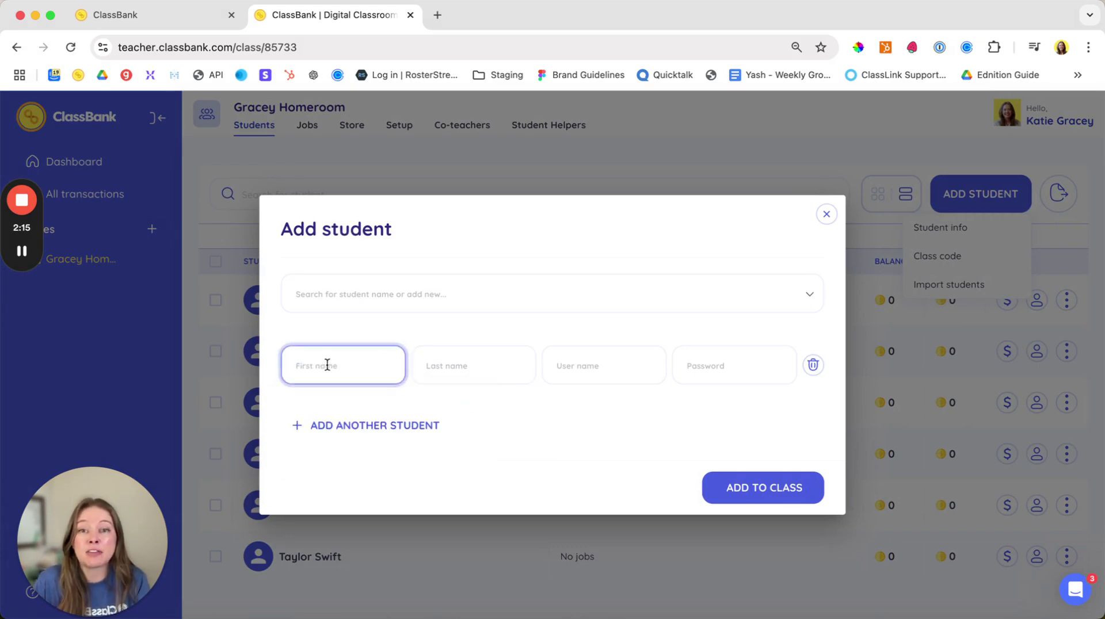
pyautogui.click(717, 369)
pyautogui.click(585, 366)
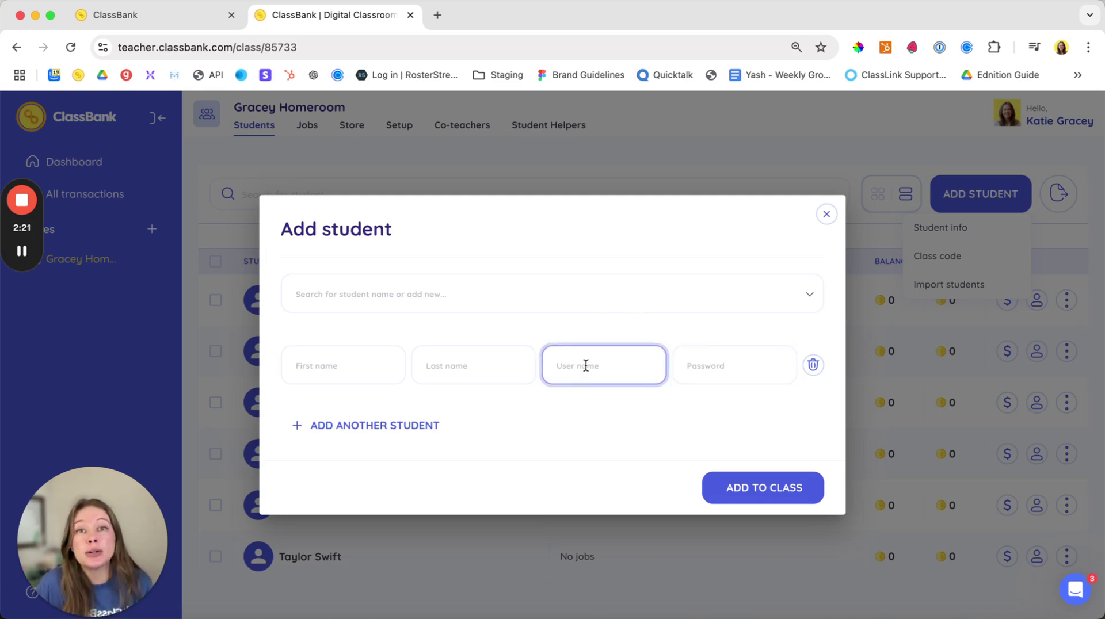
pyautogui.click(586, 366)
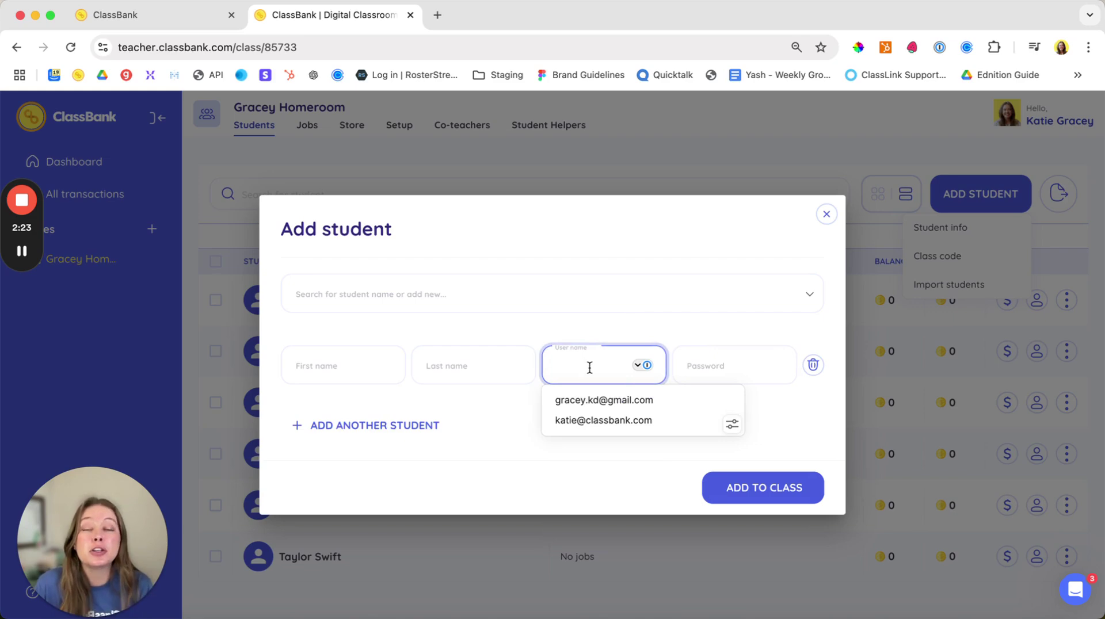
pyautogui.click(692, 228)
pyautogui.click(825, 216)
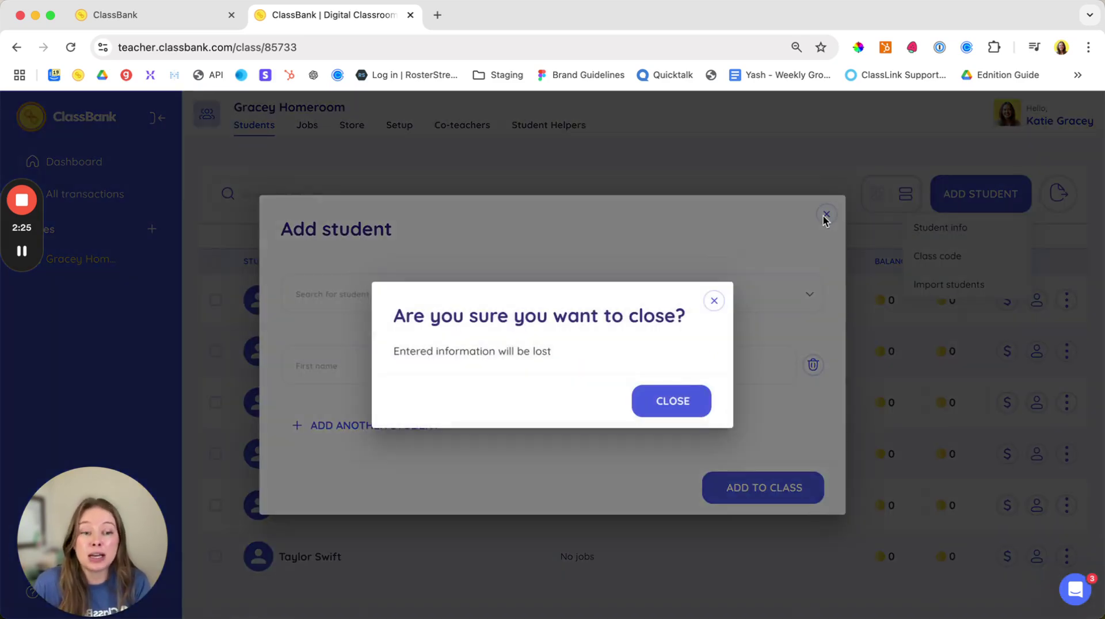
pyautogui.click(698, 412)
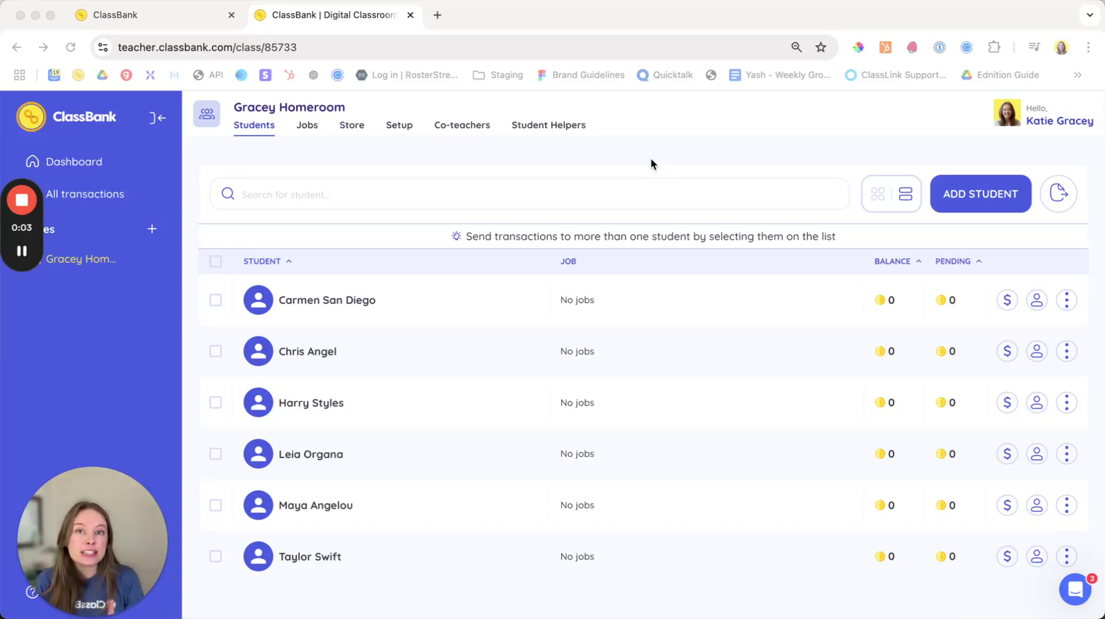
# Step: Open the Gracey Homeroom Setup page on its empty Bonuses list
pyautogui.click(399, 127)
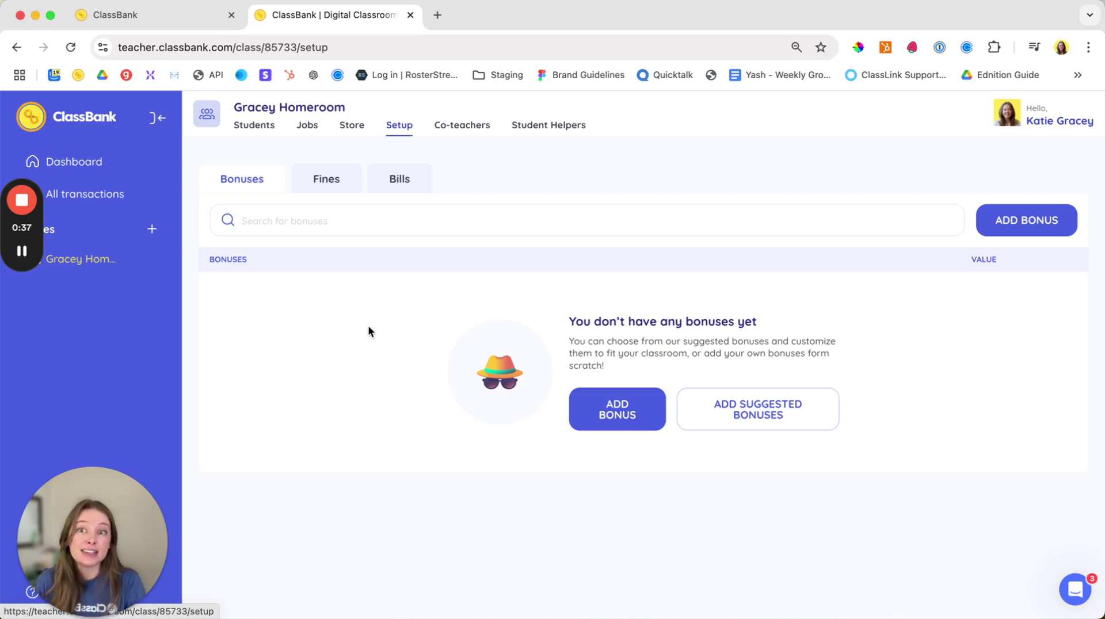
# Step: Pick four suggested bonuses: Teacher's Choice, Participation, Showing respect and Showing perseverance
pyautogui.click(774, 409)
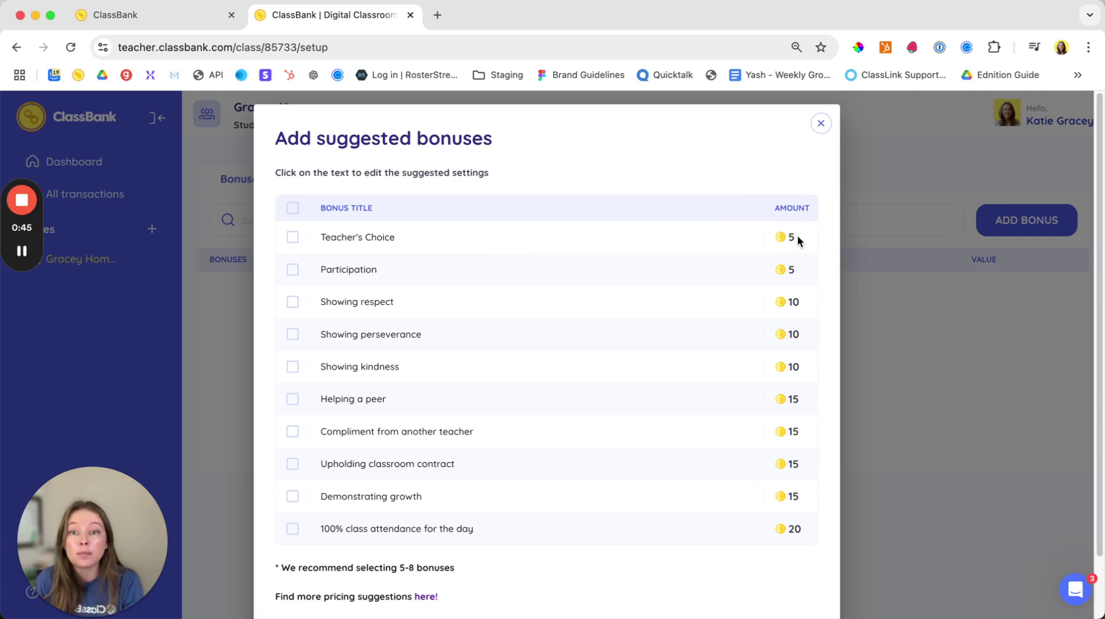
pyautogui.click(292, 209)
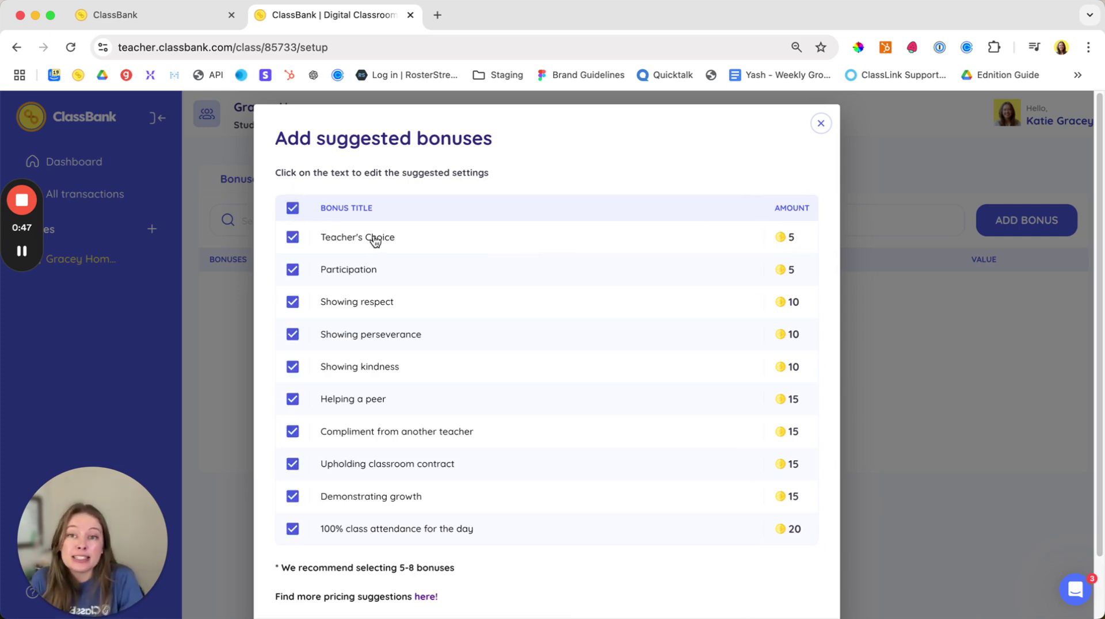
pyautogui.click(296, 212)
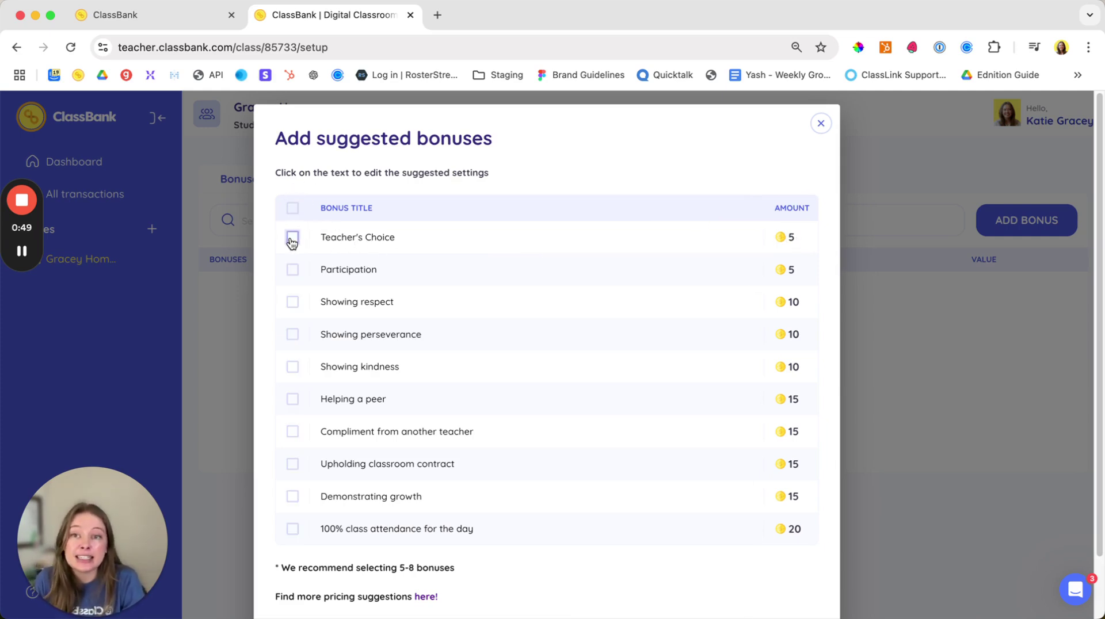
pyautogui.click(292, 239)
pyautogui.click(293, 269)
pyautogui.click(293, 302)
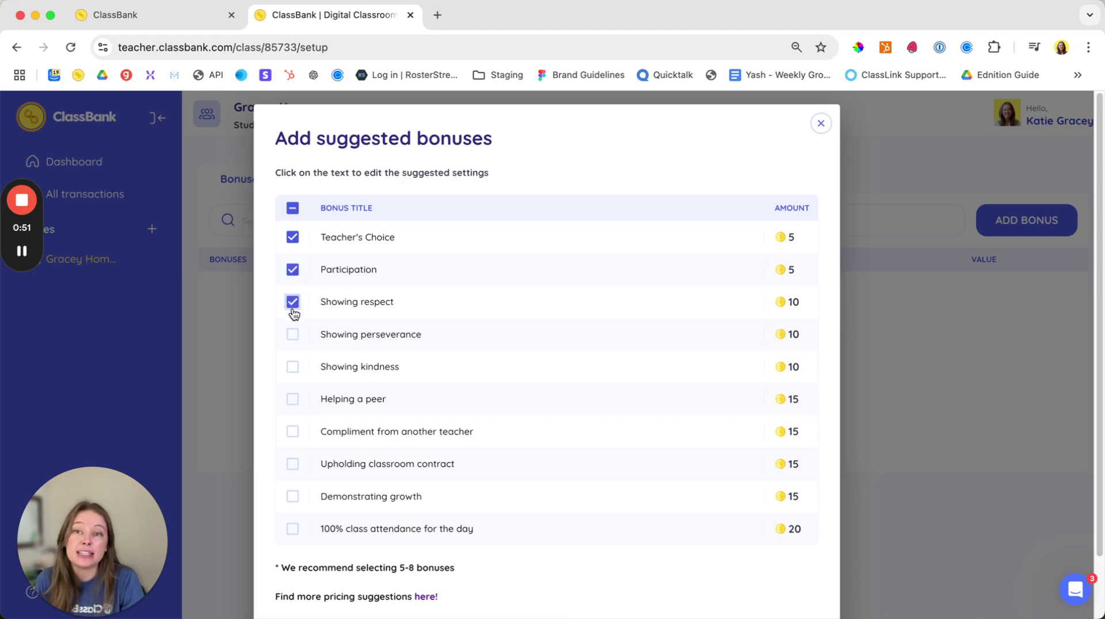
pyautogui.click(292, 335)
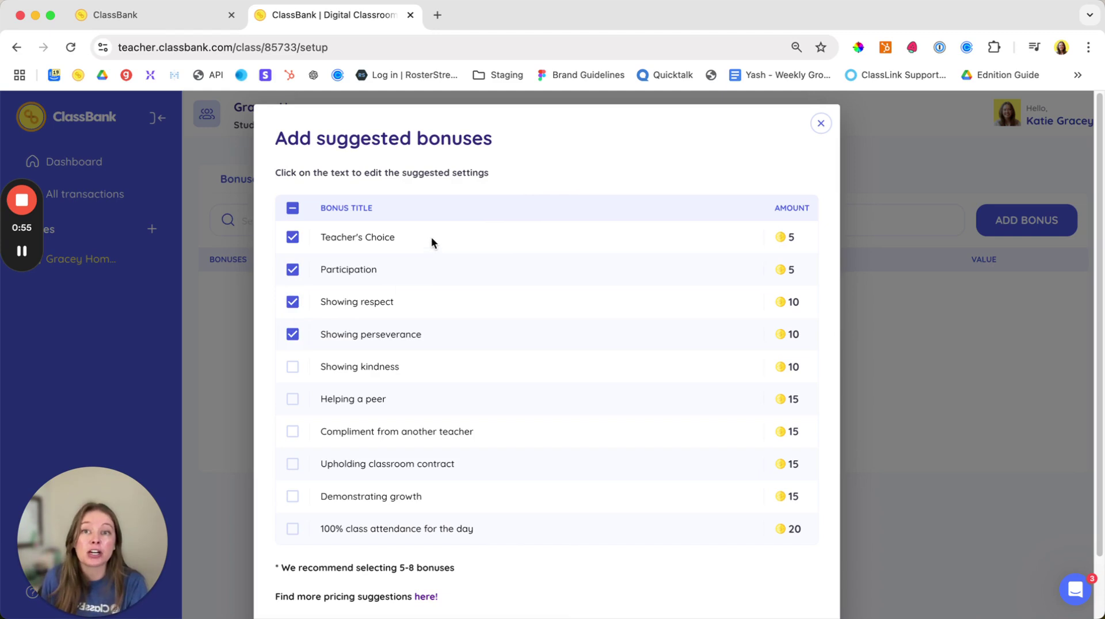
# Step: Rename Teacher's Choice to 'On Time' and Showing respect to 'Attendance'
pyautogui.click(391, 238)
pyautogui.write('On Time')
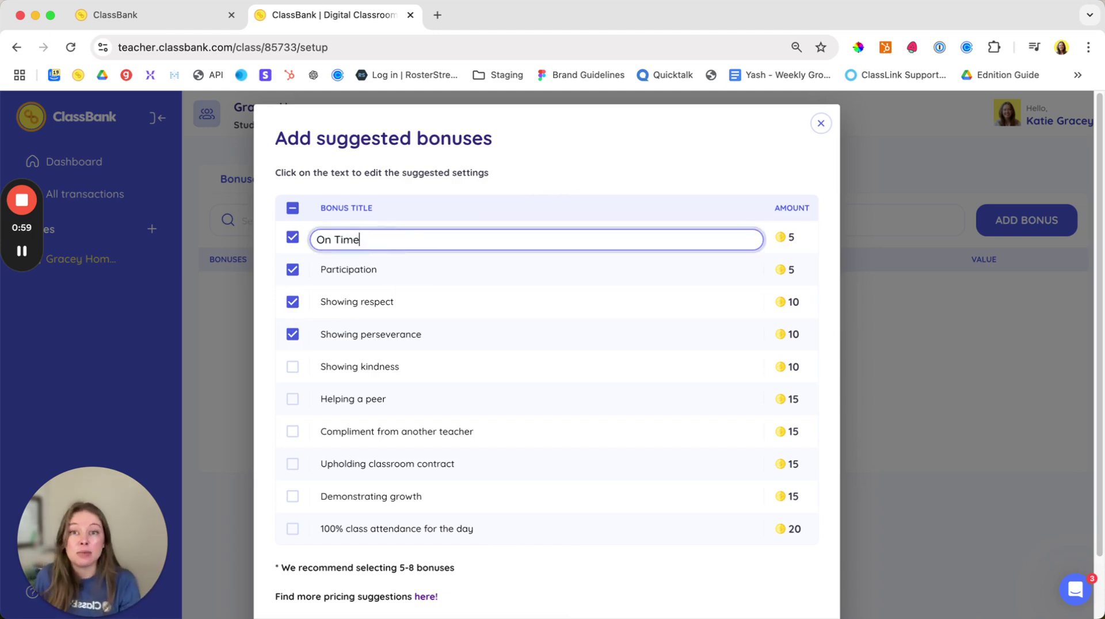
pyautogui.click(418, 254)
pyautogui.click(400, 300)
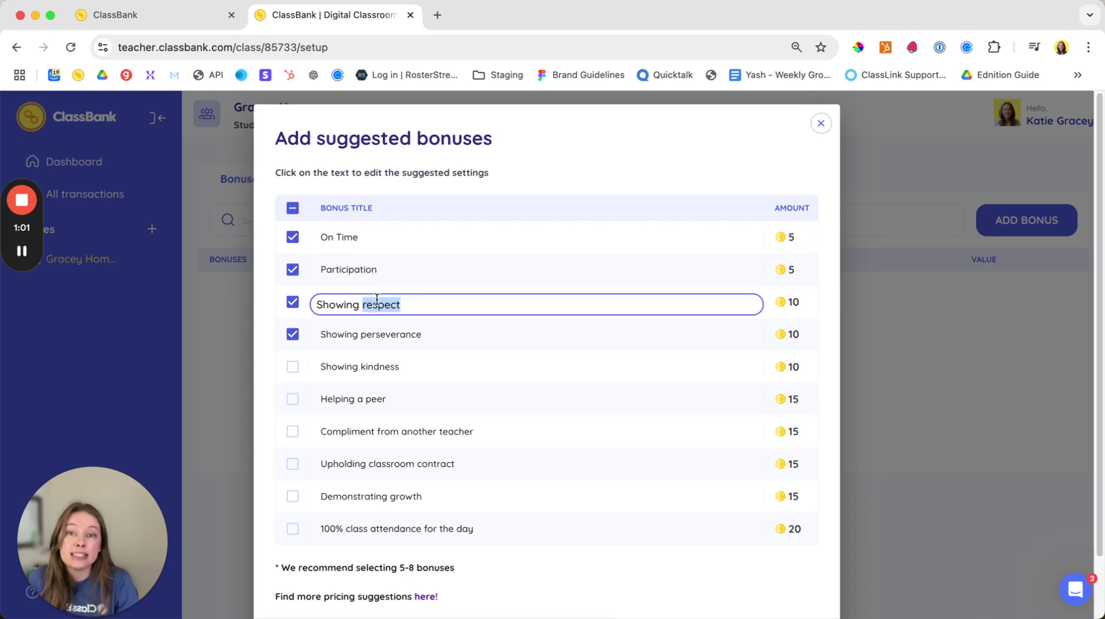
pyautogui.write('Attendance')
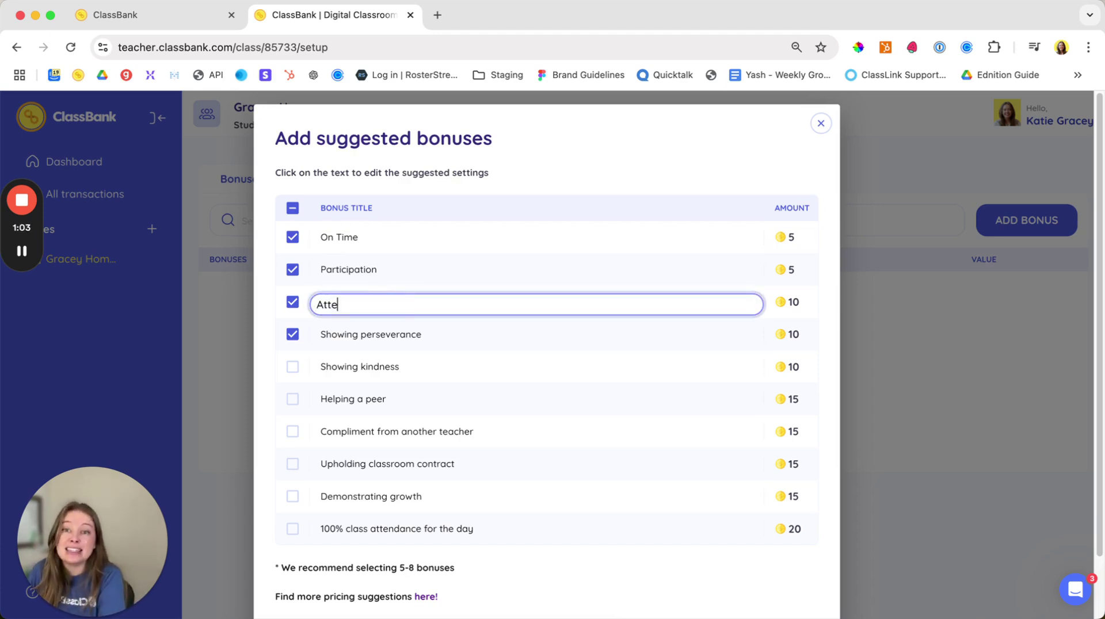
pyautogui.click(555, 156)
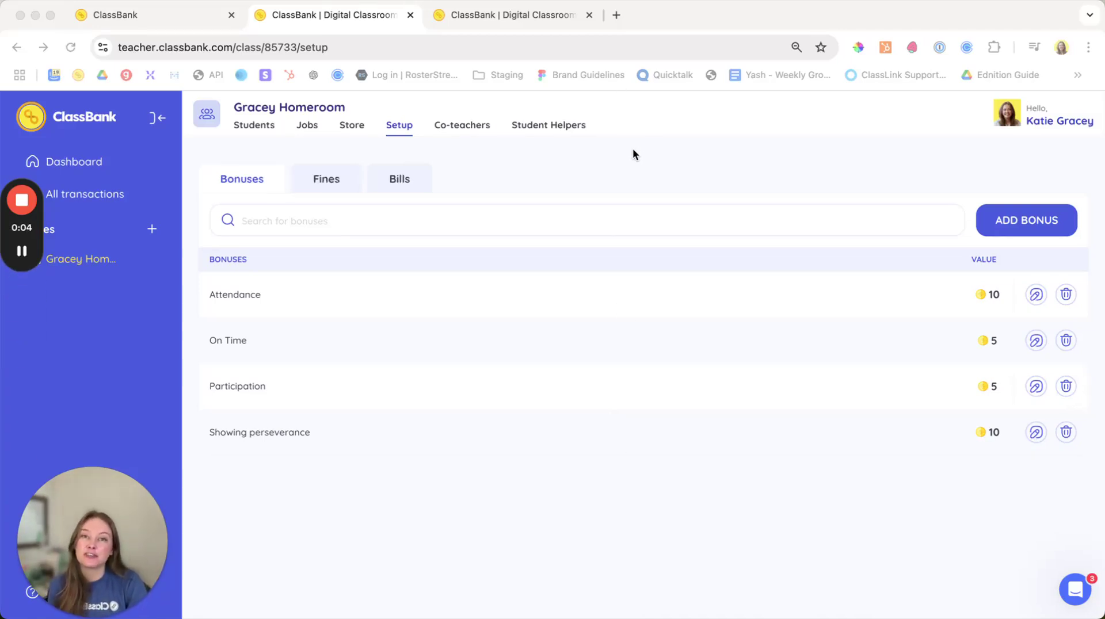
# Step: Select all six students on the Students tab and start a bonus for them
pyautogui.click(254, 126)
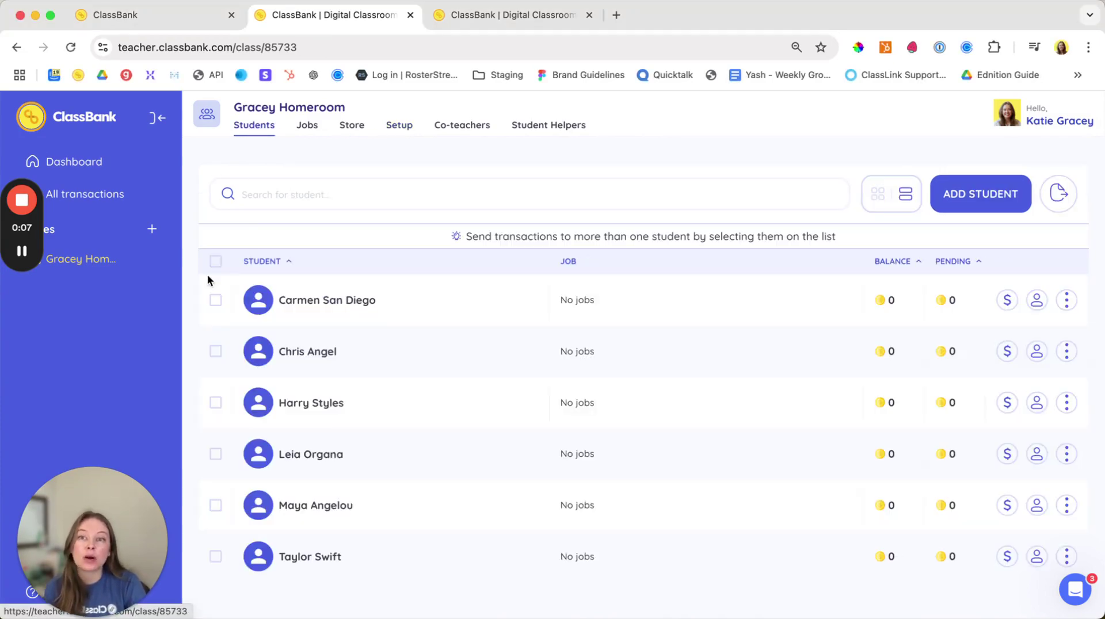
pyautogui.click(216, 261)
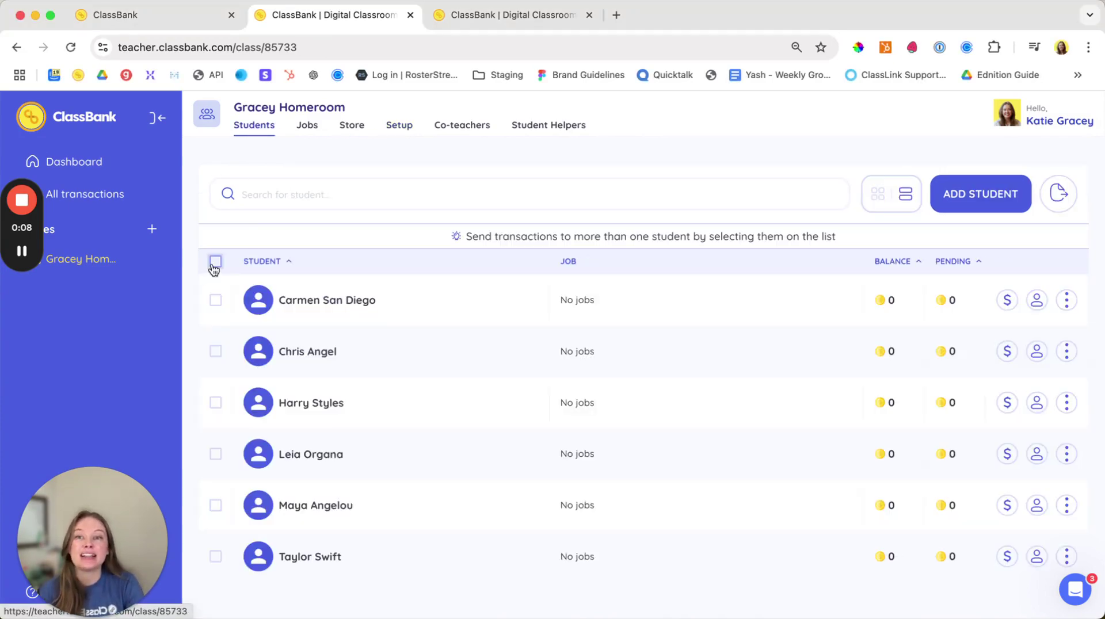
pyautogui.click(382, 245)
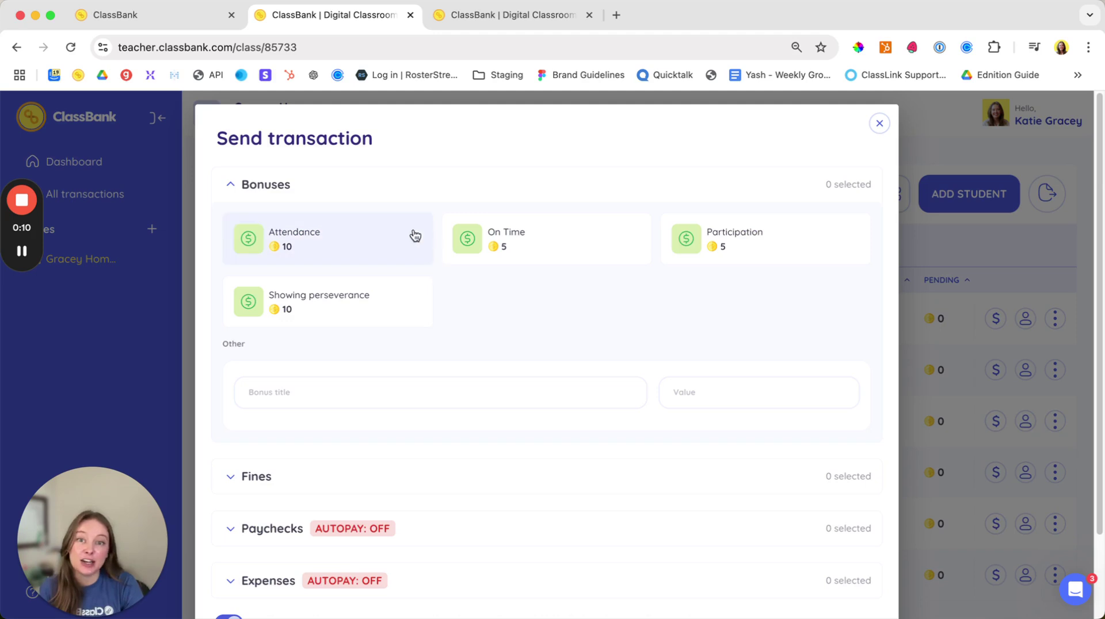
# Step: Send a custom 'Welcome!' bonus worth 5 to the selected students
pyautogui.click(489, 380)
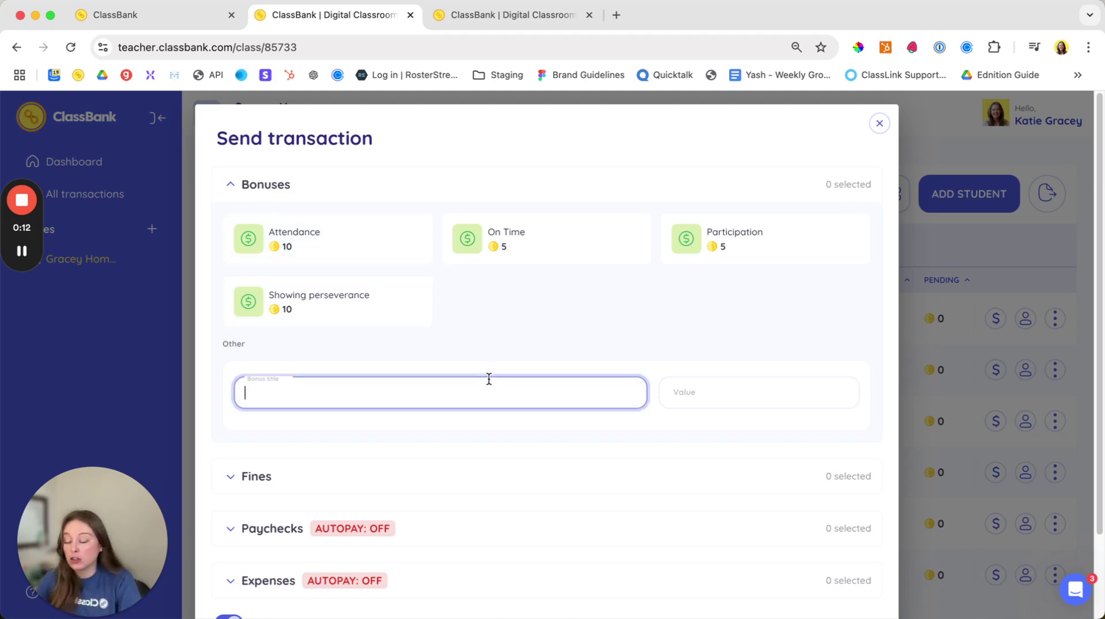
pyautogui.write('welcome!')
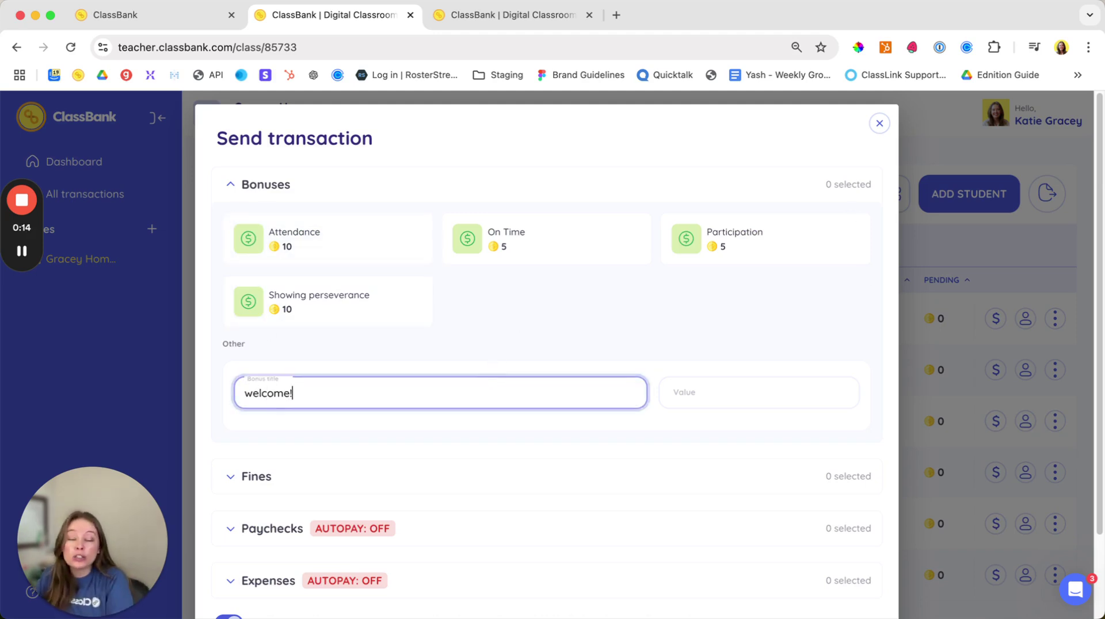
pyautogui.click(253, 393)
pyautogui.press('BackSpace')
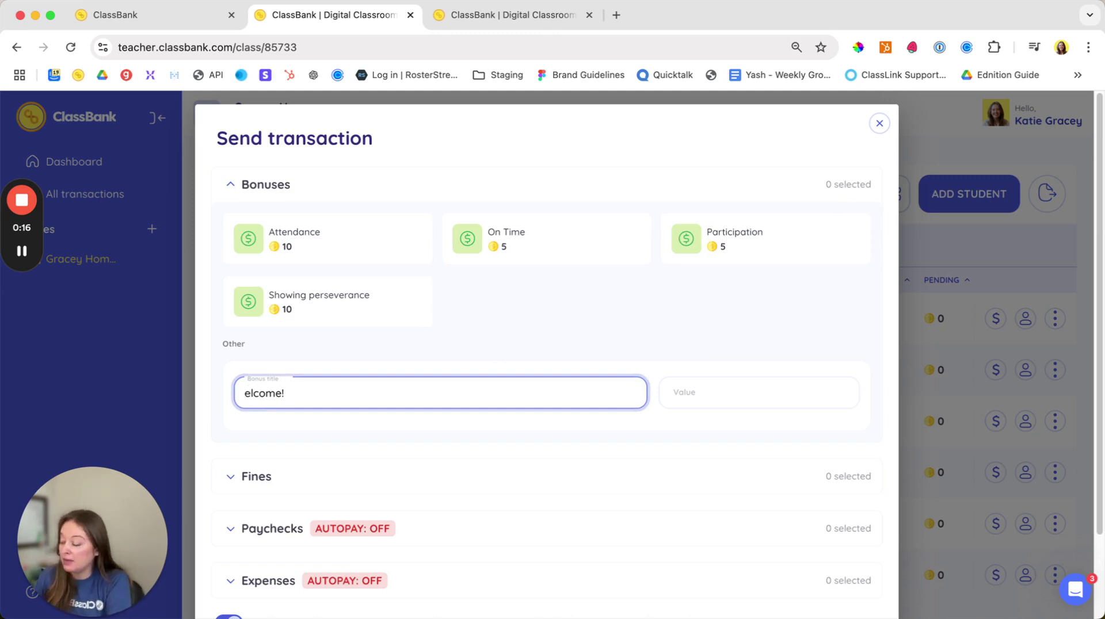
pyautogui.write('W')
pyautogui.click(716, 390)
pyautogui.write('5')
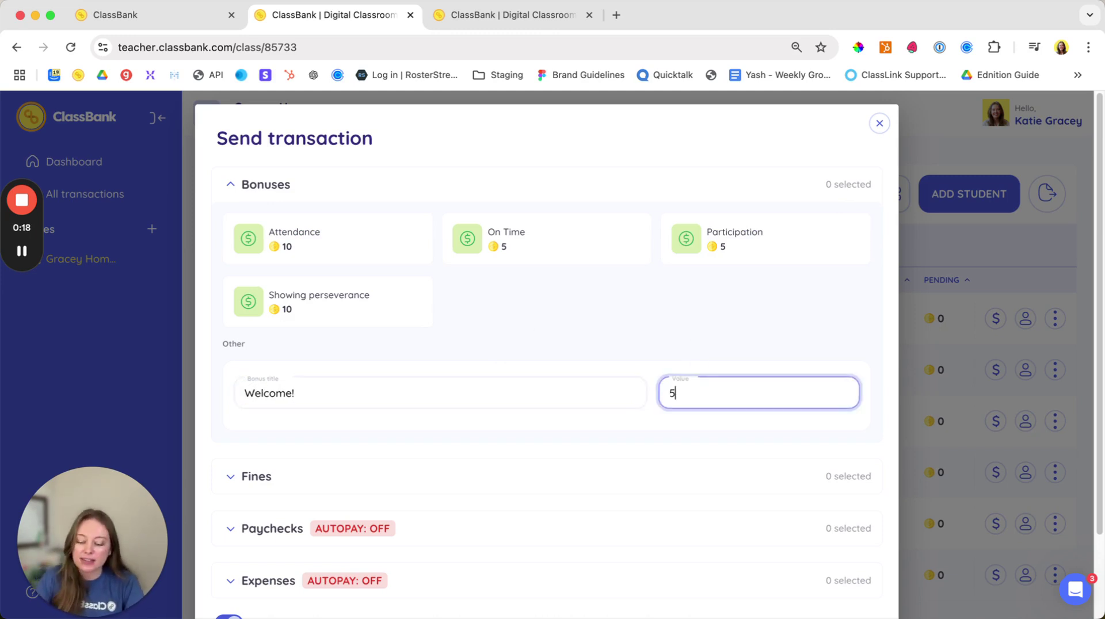
pyautogui.scroll(-1, 716, 390)
pyautogui.scroll(-1, 716, 395)
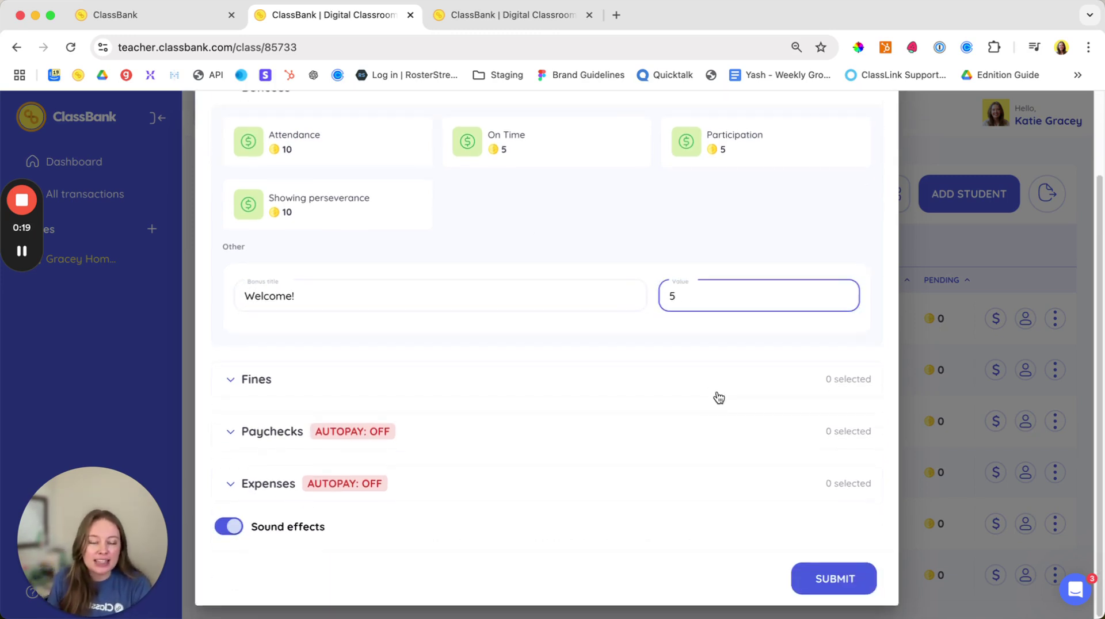
pyautogui.click(823, 579)
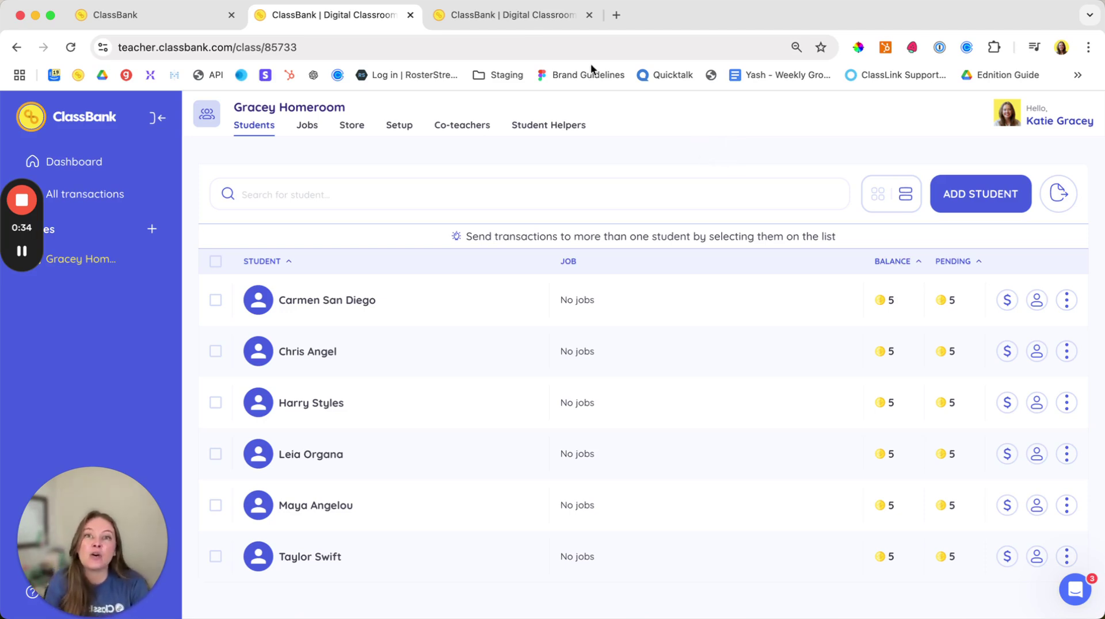
# Step: In the student view, deposit the pending Welcome! bonus, entering 5 as the new balance
pyautogui.click(514, 17)
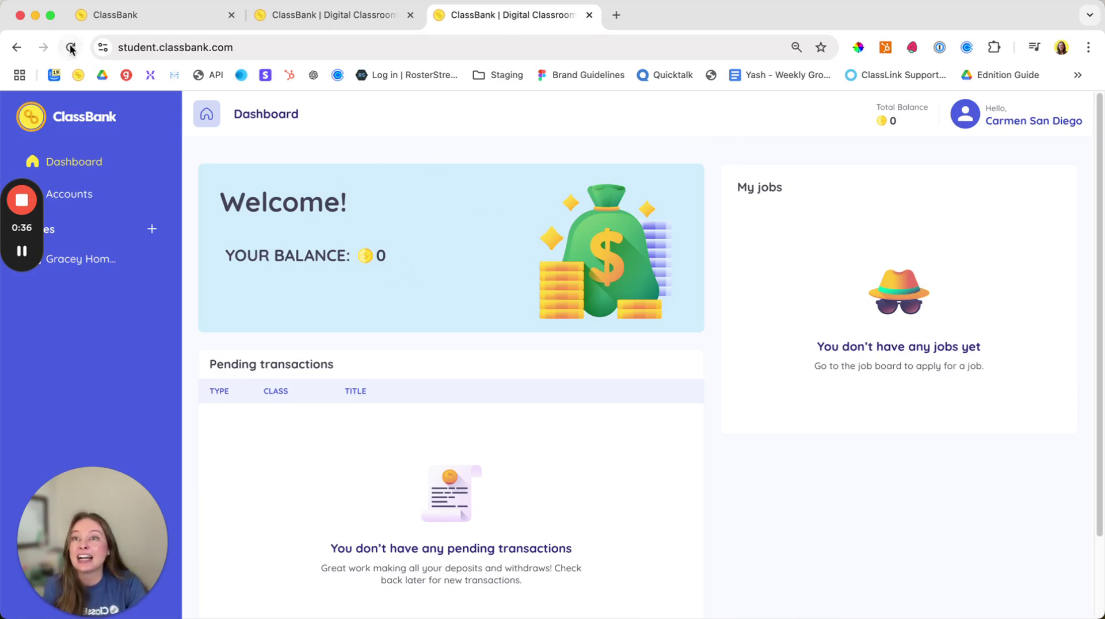
pyautogui.click(70, 47)
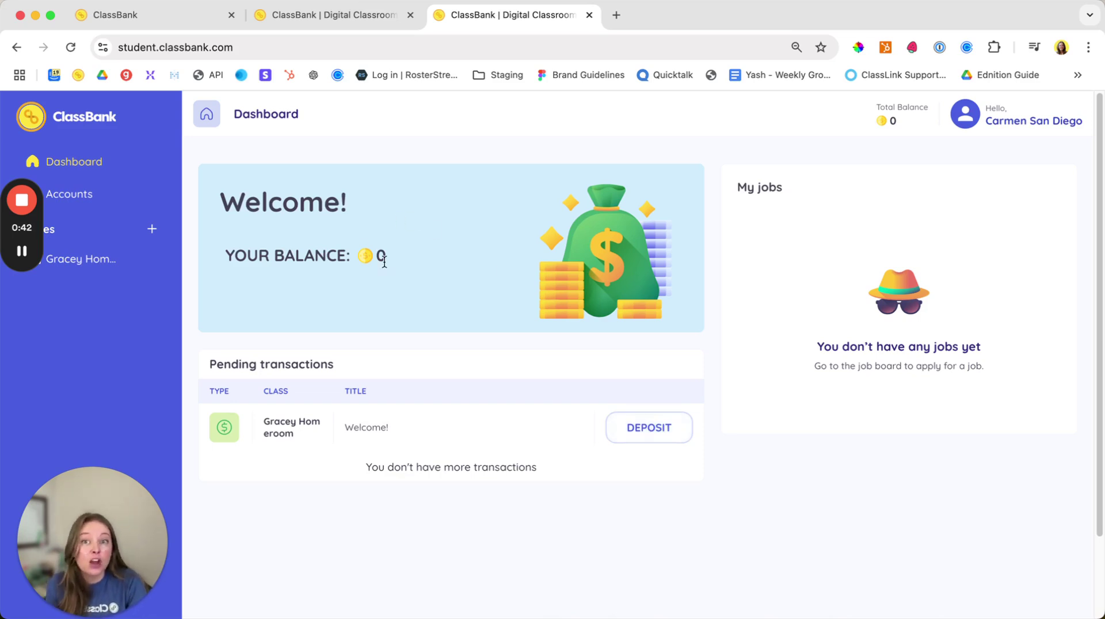
pyautogui.click(671, 430)
pyautogui.click(626, 395)
pyautogui.write('5')
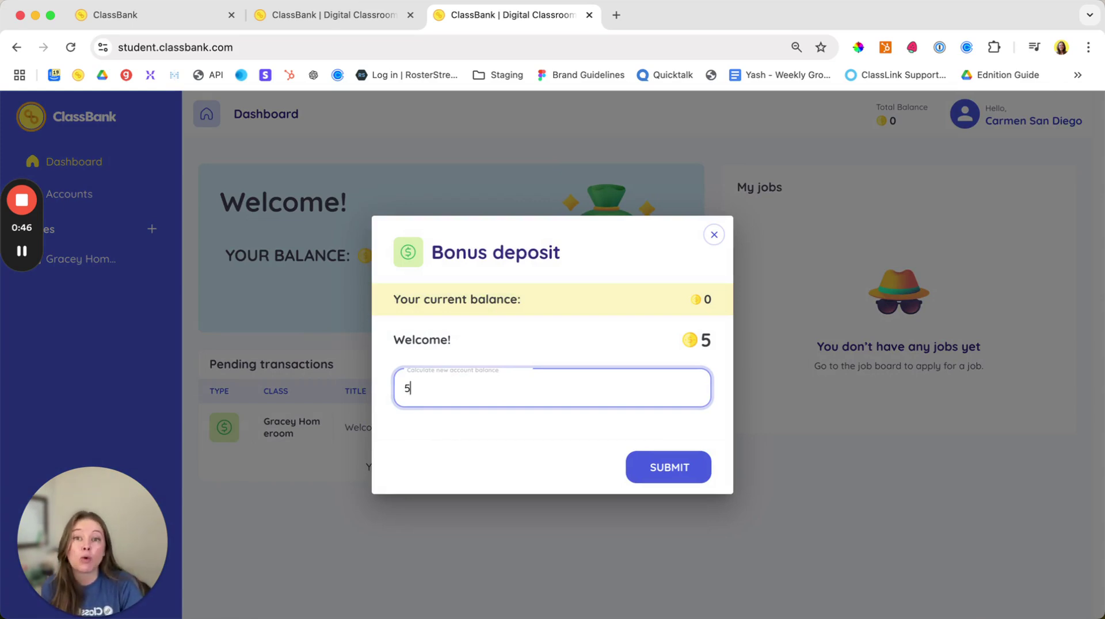
pyautogui.click(674, 458)
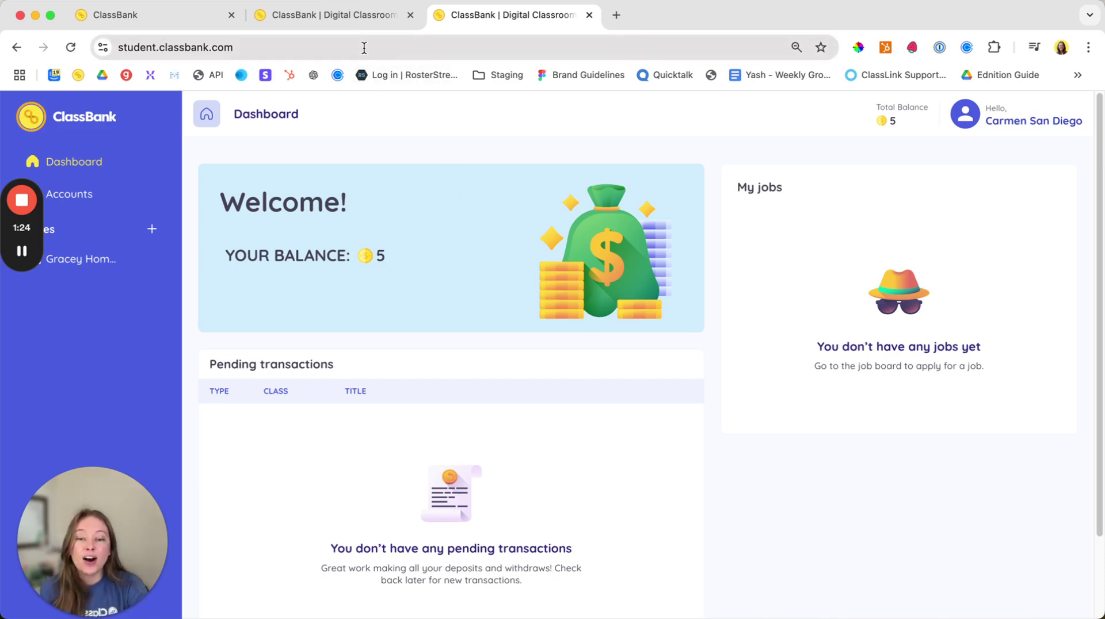
# Step: Return to the teacher's Gracey Homeroom view and show the store's All items list
pyautogui.click(142, 16)
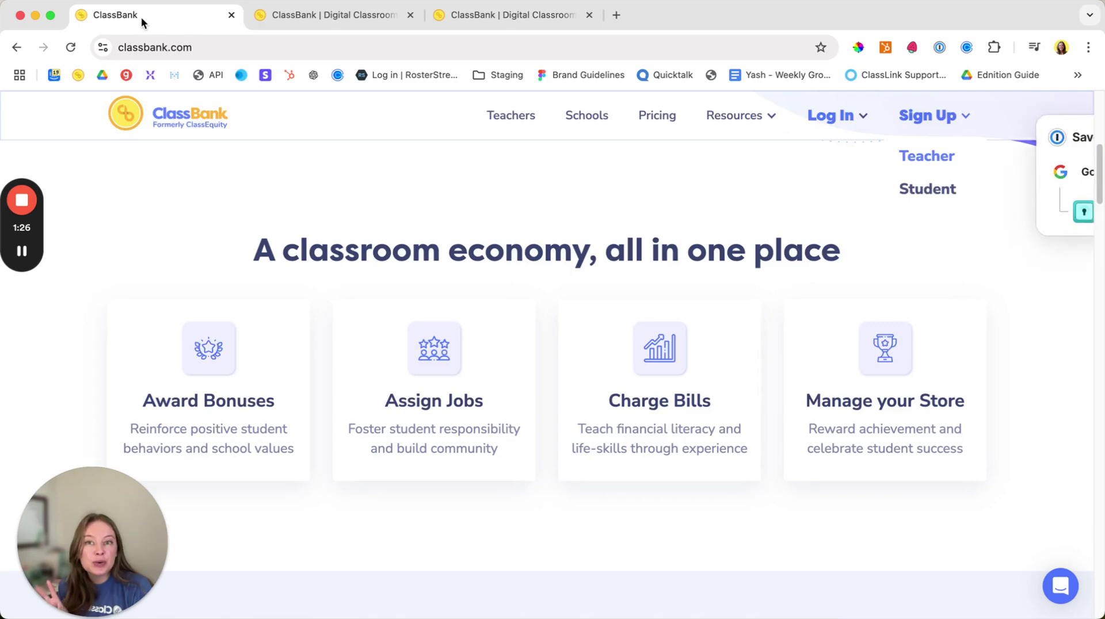
pyautogui.click(270, 17)
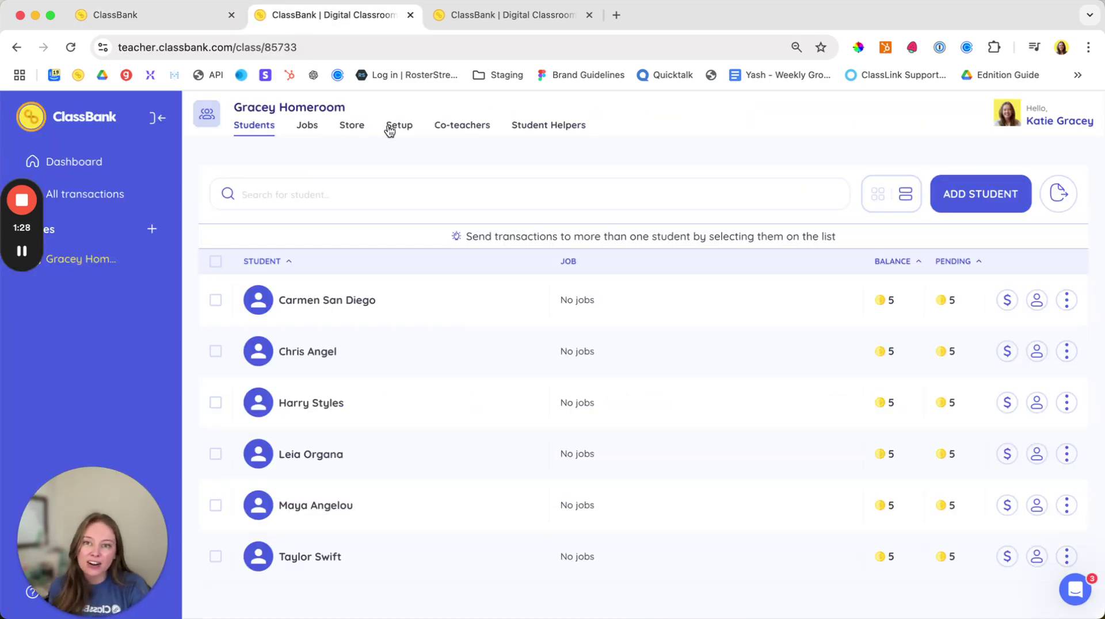
pyautogui.click(352, 127)
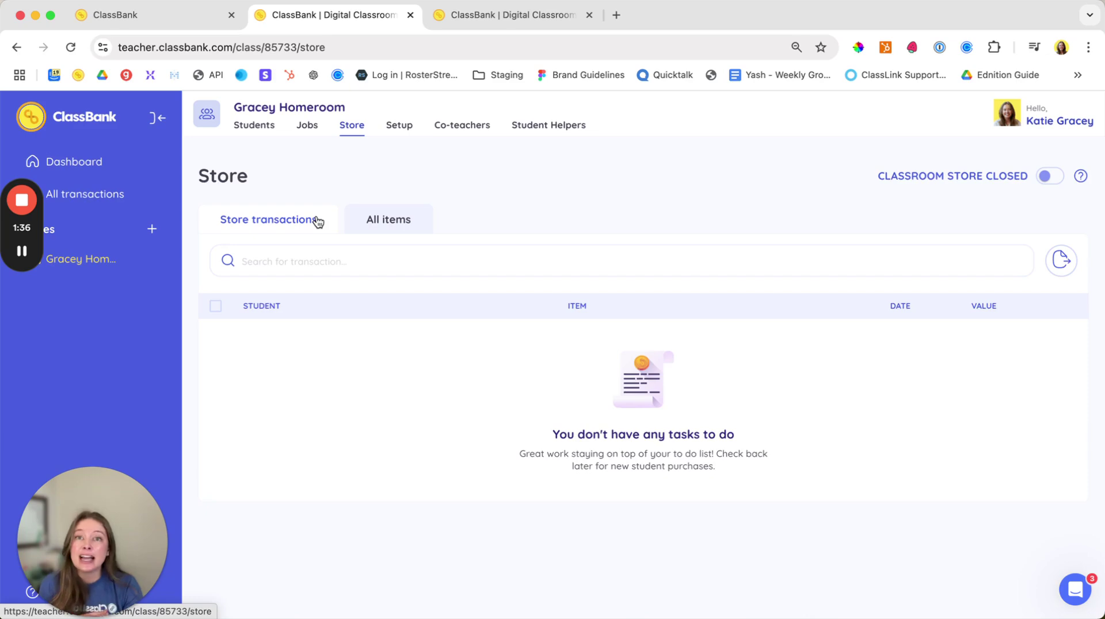
pyautogui.click(348, 219)
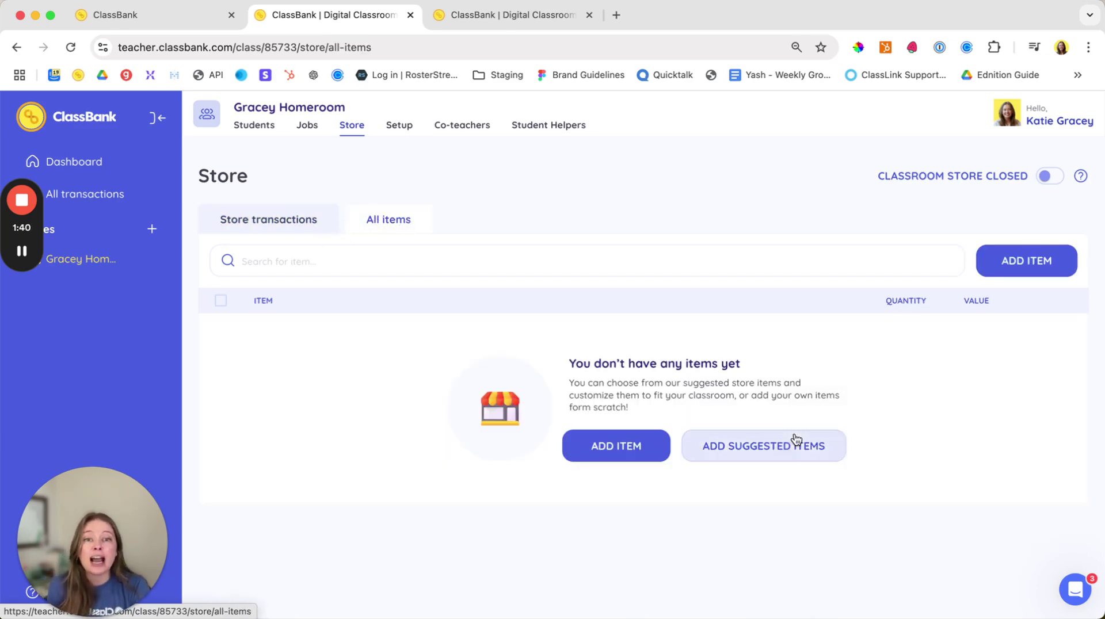
# Step: Add every suggested item to the store and start a new custom item
pyautogui.click(819, 459)
pyautogui.scroll(-2, 686, 397)
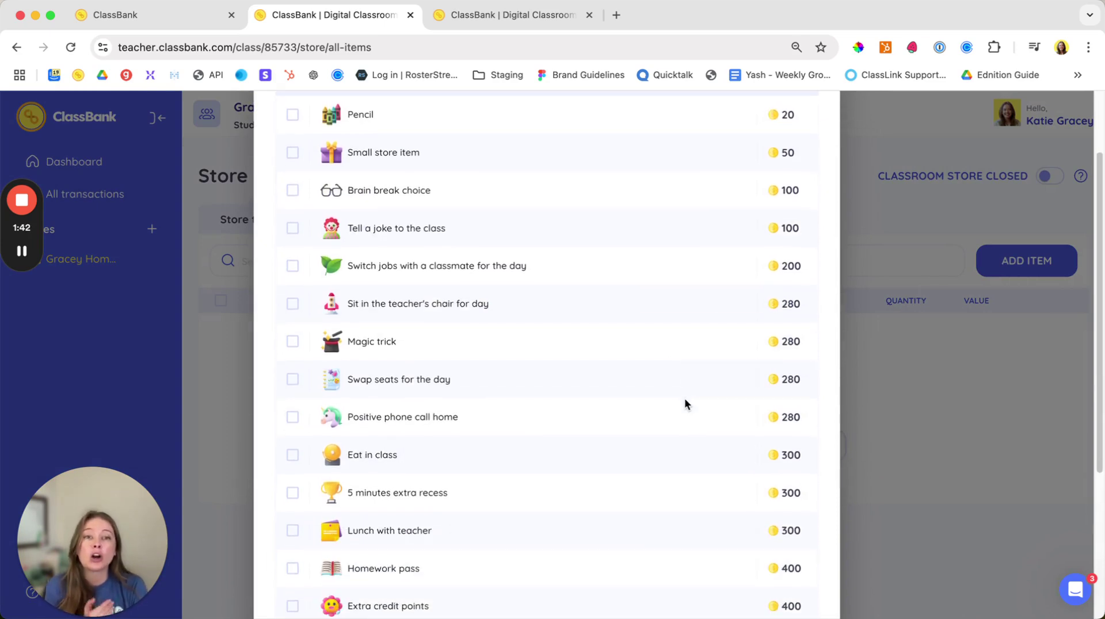
pyautogui.scroll(-1, 684, 398)
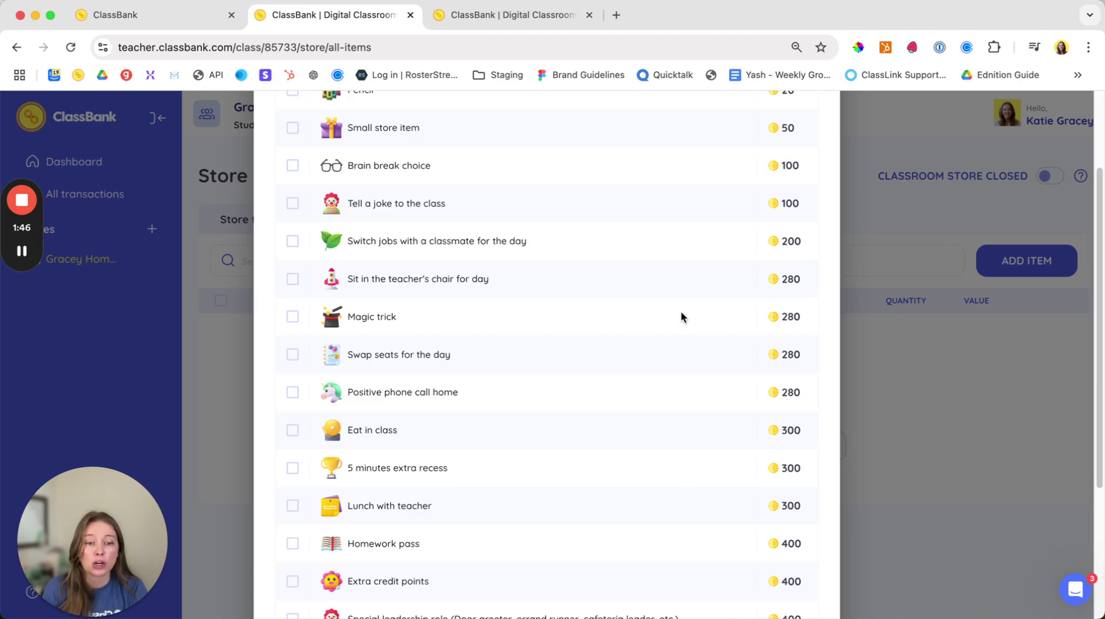
pyautogui.scroll(1, 680, 316)
pyautogui.scroll(1, 664, 313)
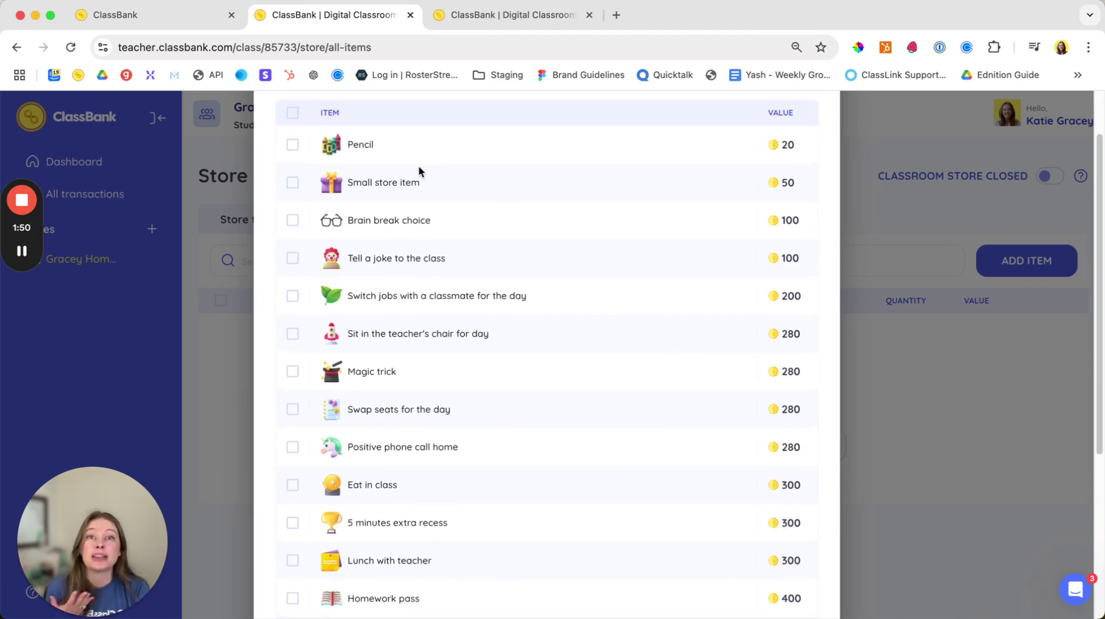
pyautogui.click(292, 113)
pyautogui.scroll(-5, 743, 403)
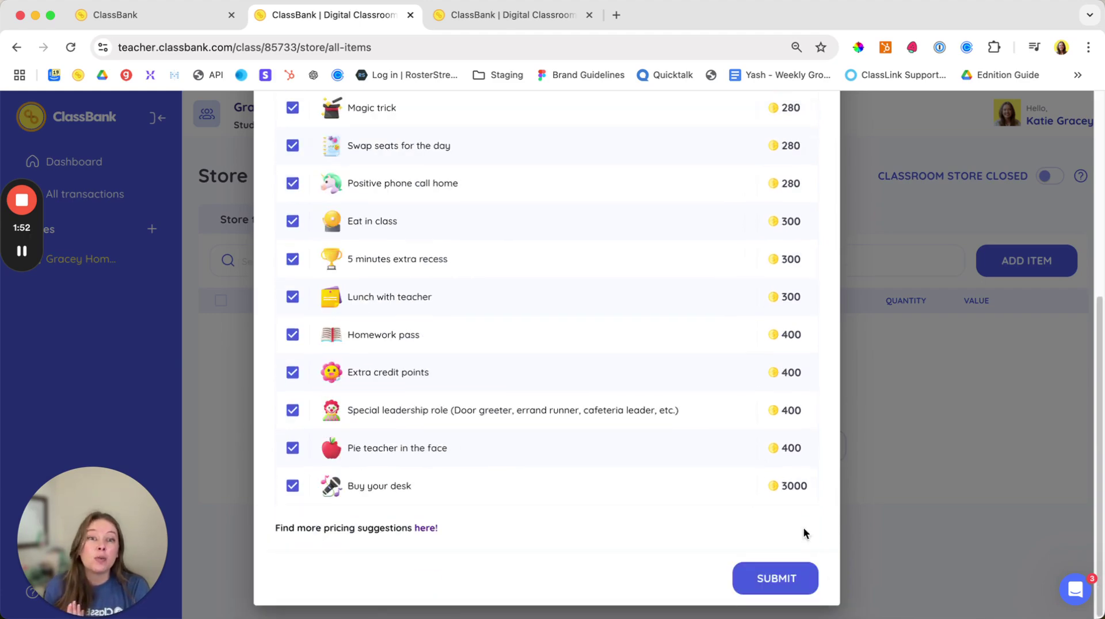
pyautogui.click(778, 579)
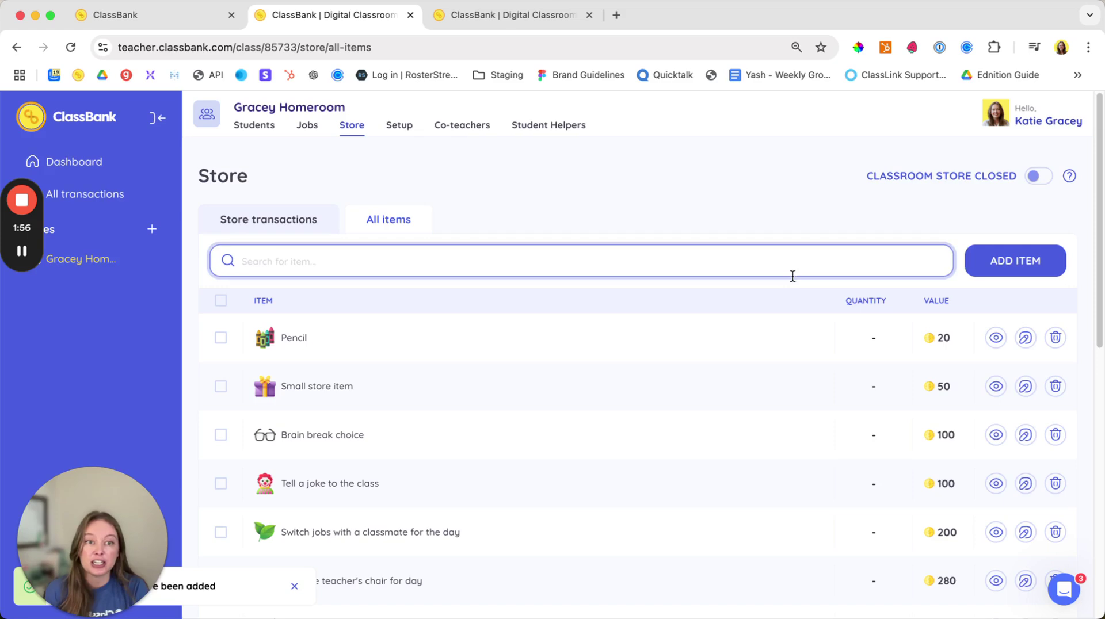
pyautogui.click(988, 273)
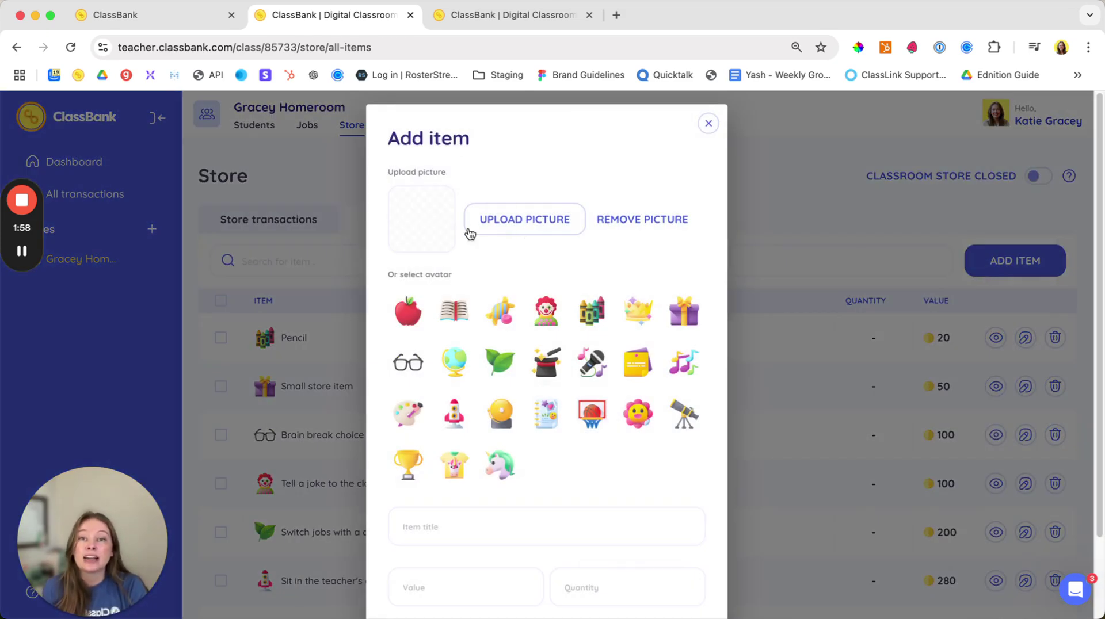
pyautogui.scroll(-3, 550, 255)
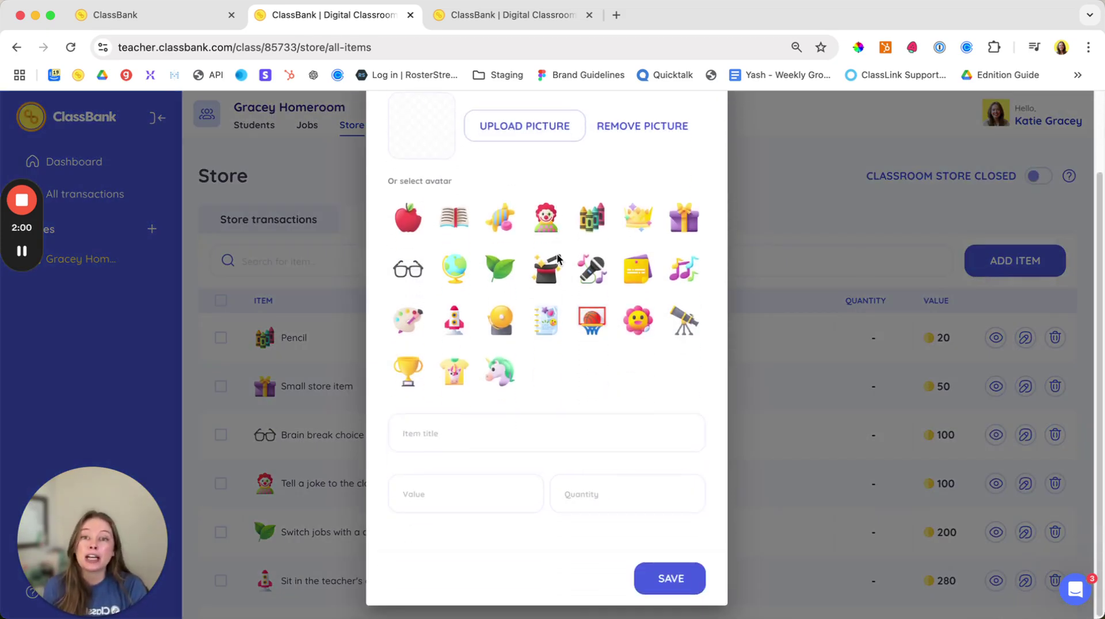
pyautogui.click(616, 483)
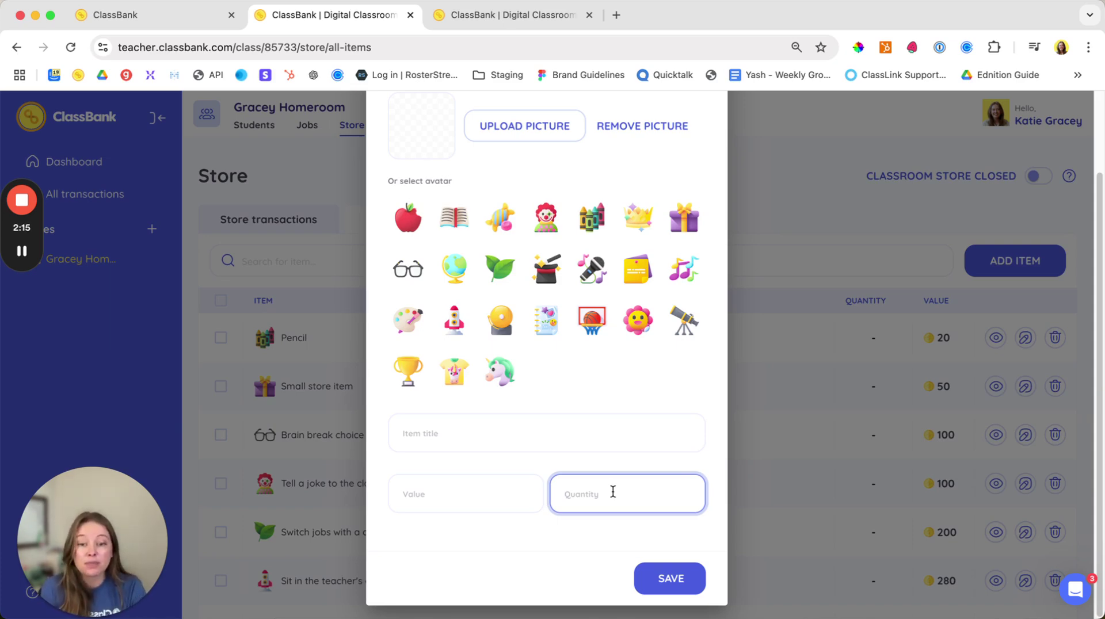
pyautogui.click(619, 425)
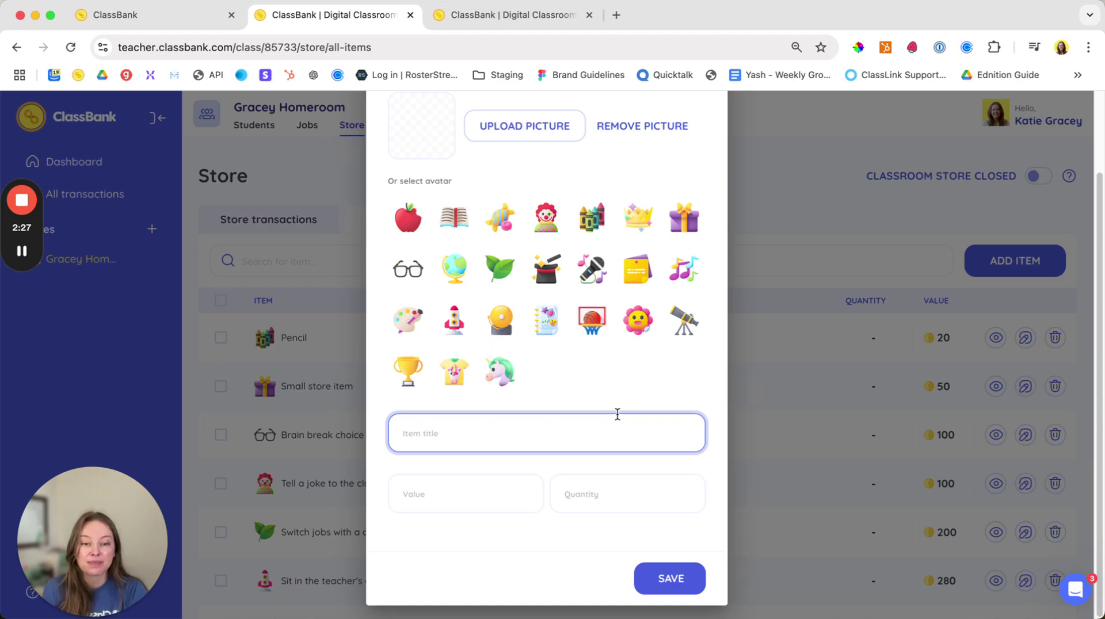
pyautogui.click(740, 381)
pyautogui.scroll(3, 610, 352)
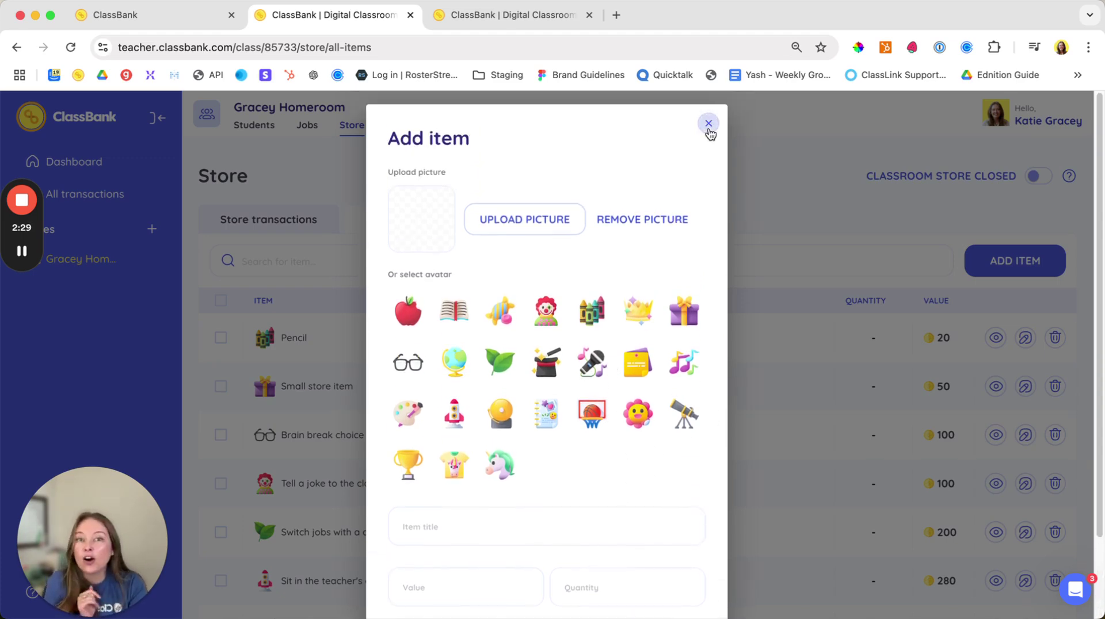
# Step: Close the Add item form without creating an item
pyautogui.click(708, 109)
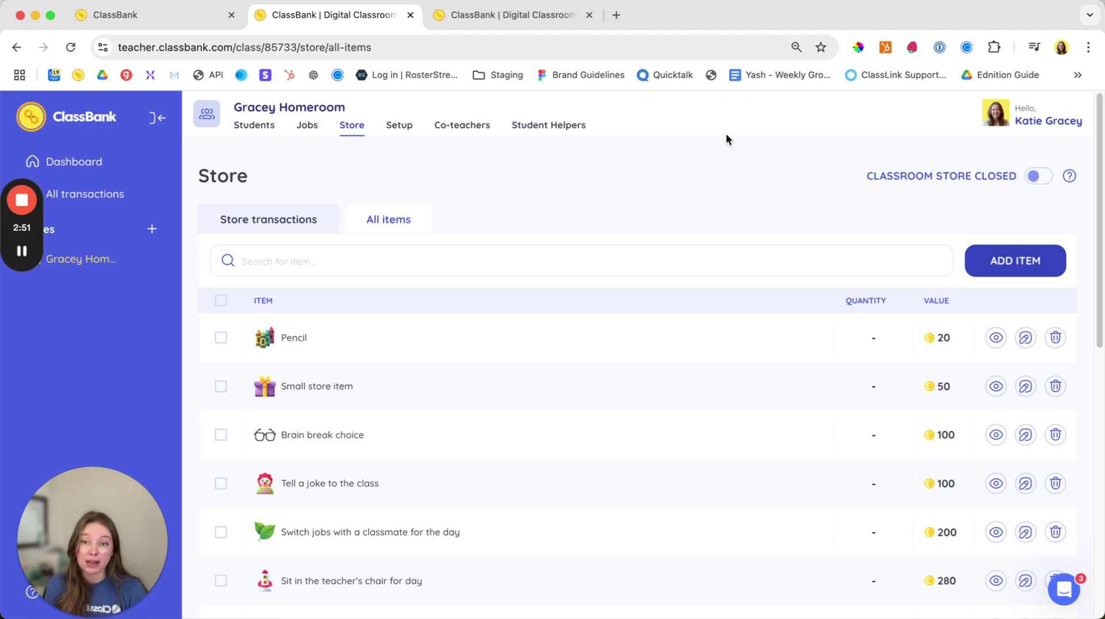
# Step: Add all 20 suggested jobs, including Assistant Grader, Banker and Class DJ, to the job board
pyautogui.click(308, 127)
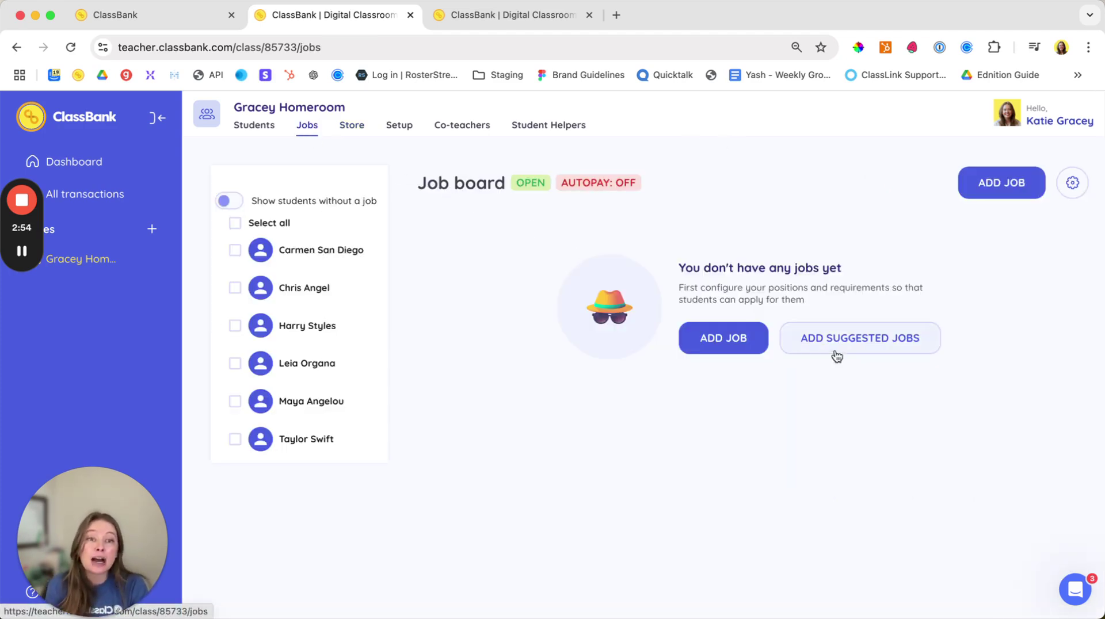
pyautogui.click(844, 343)
pyautogui.scroll(10, 707, 298)
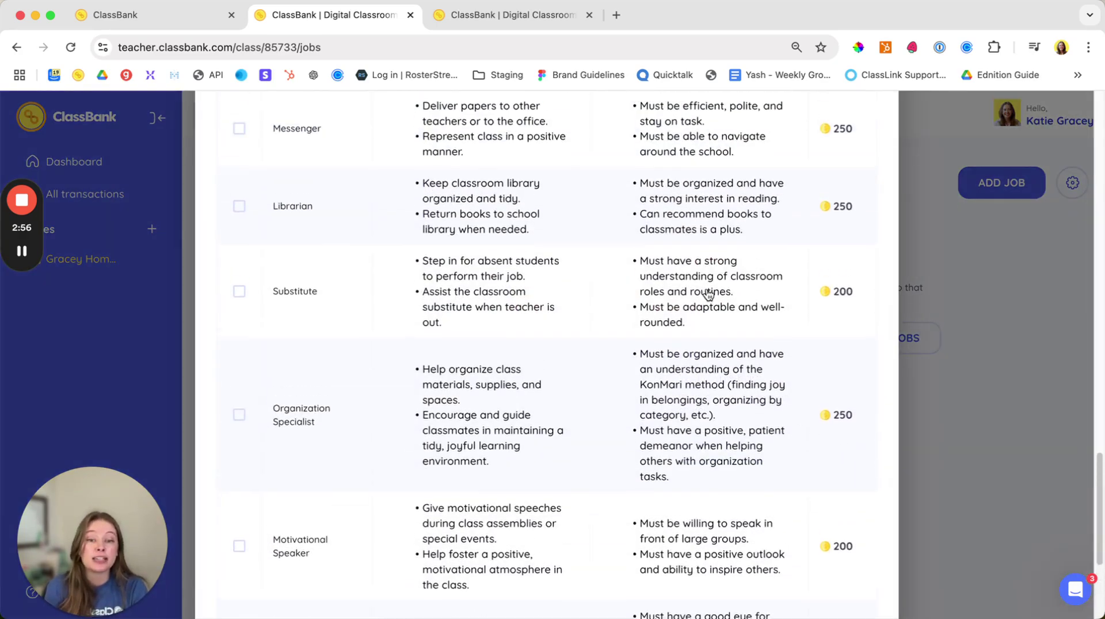
pyautogui.scroll(10, 705, 294)
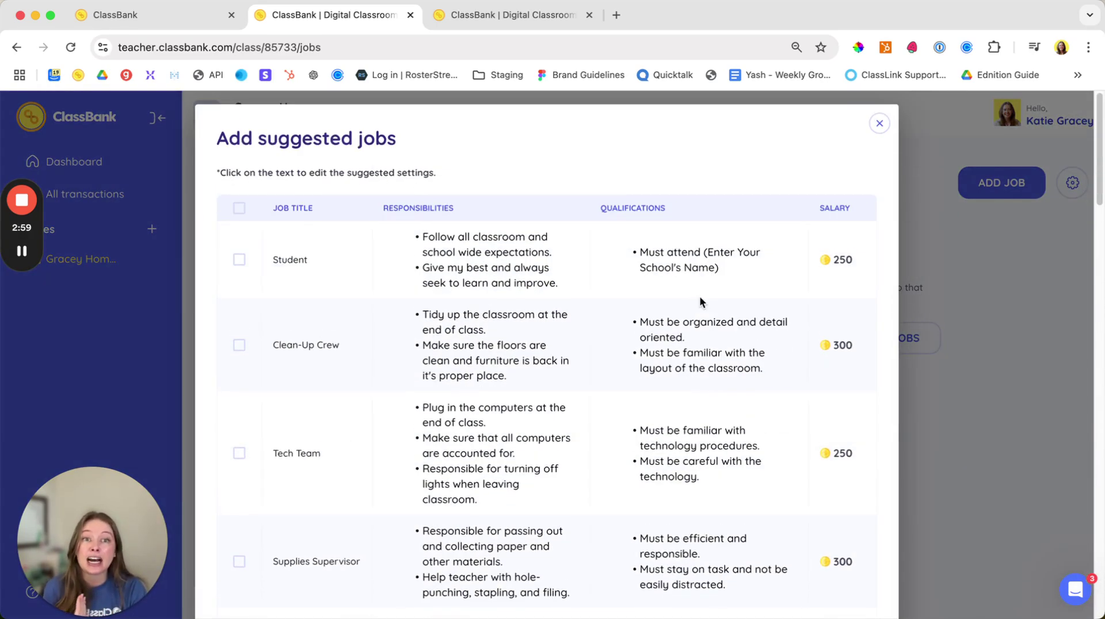
pyautogui.click(239, 209)
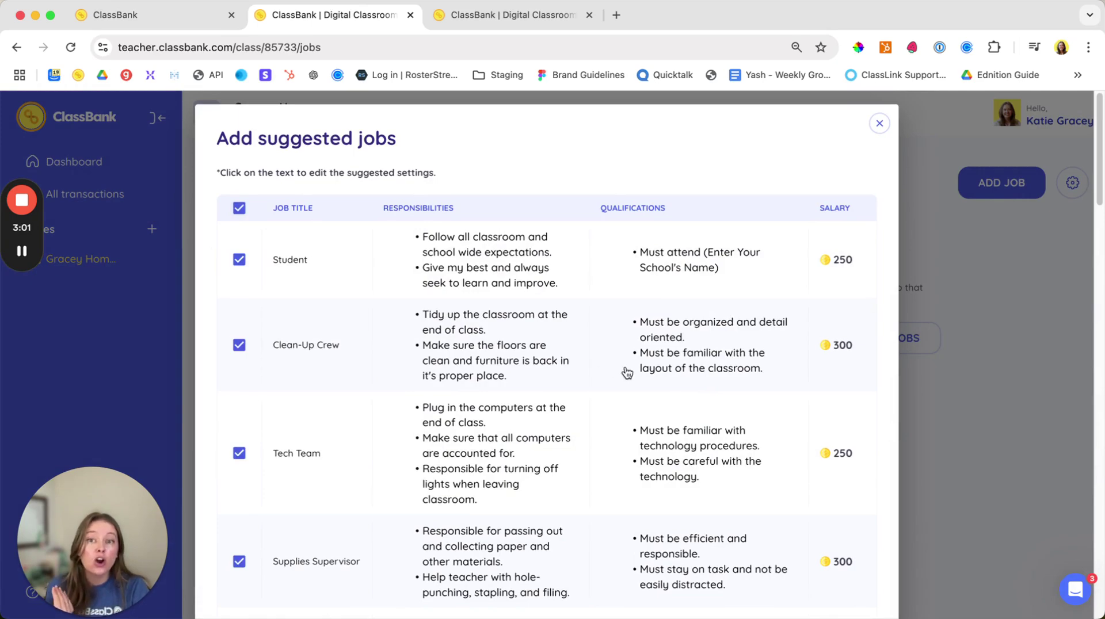
pyautogui.scroll(-10, 633, 371)
pyautogui.scroll(-15, 650, 380)
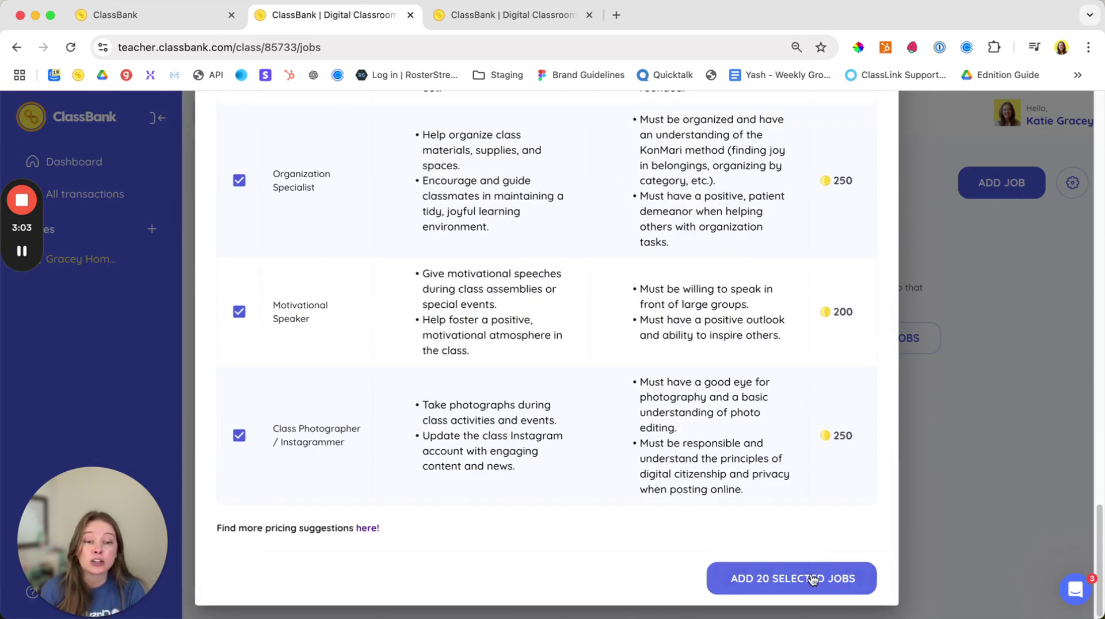
pyautogui.click(809, 573)
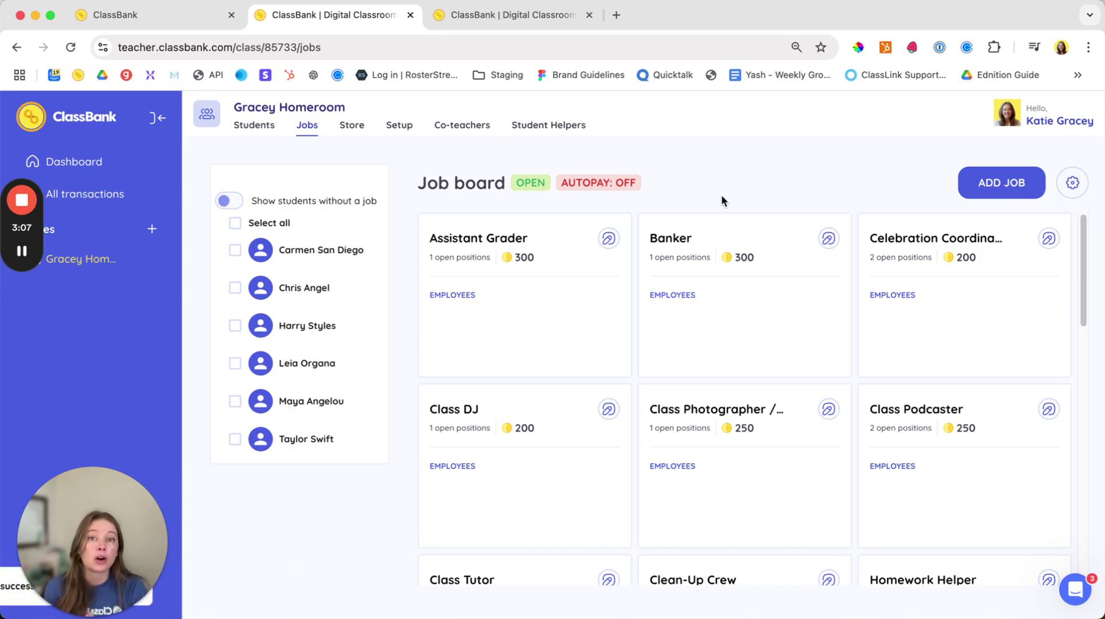
pyautogui.scroll(-5, 783, 450)
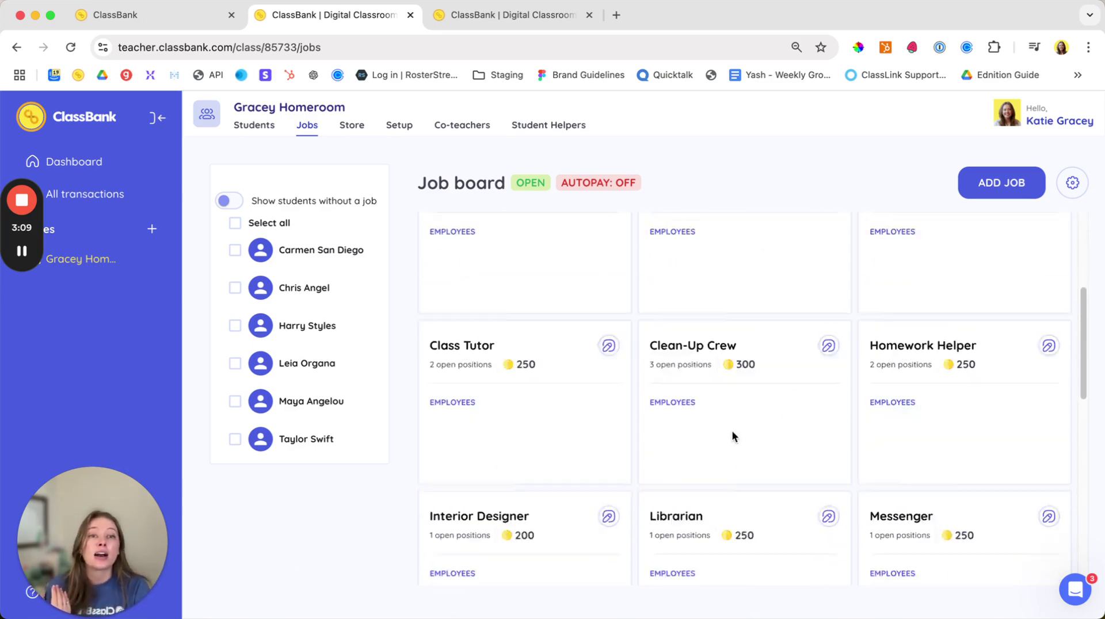
pyautogui.scroll(3, 917, 290)
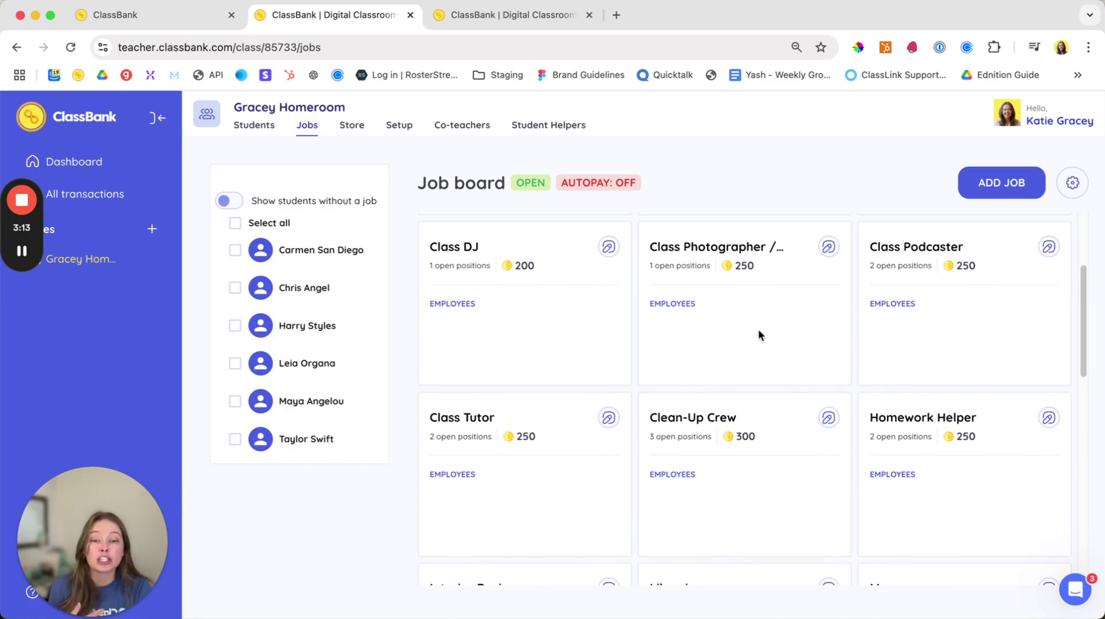
pyautogui.scroll(-3, 762, 336)
pyautogui.scroll(-6, 766, 342)
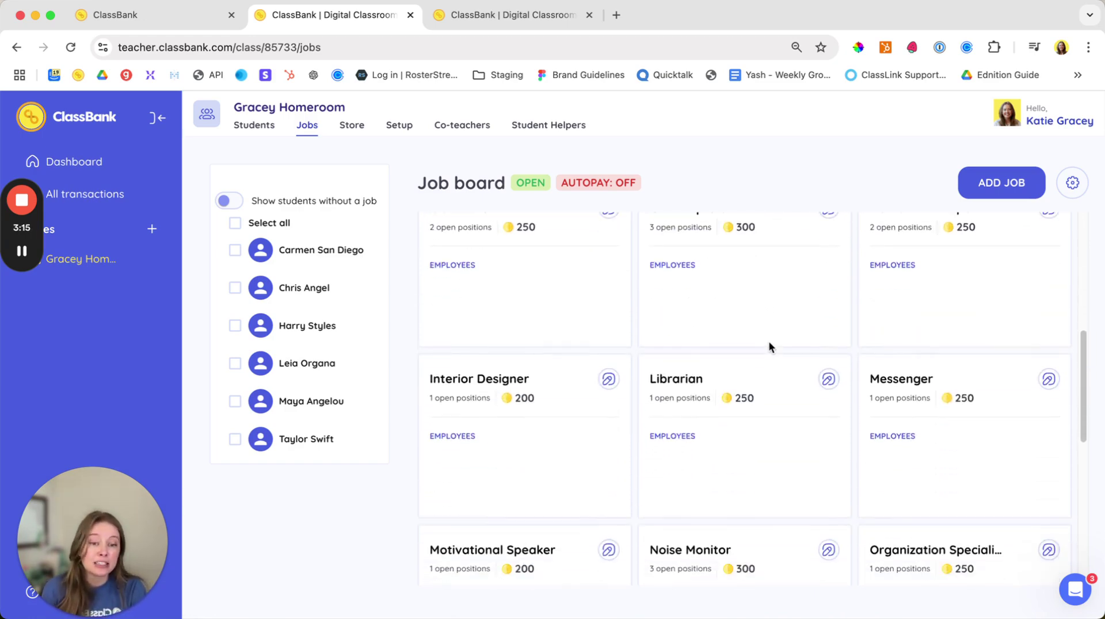
pyautogui.scroll(-2, 764, 344)
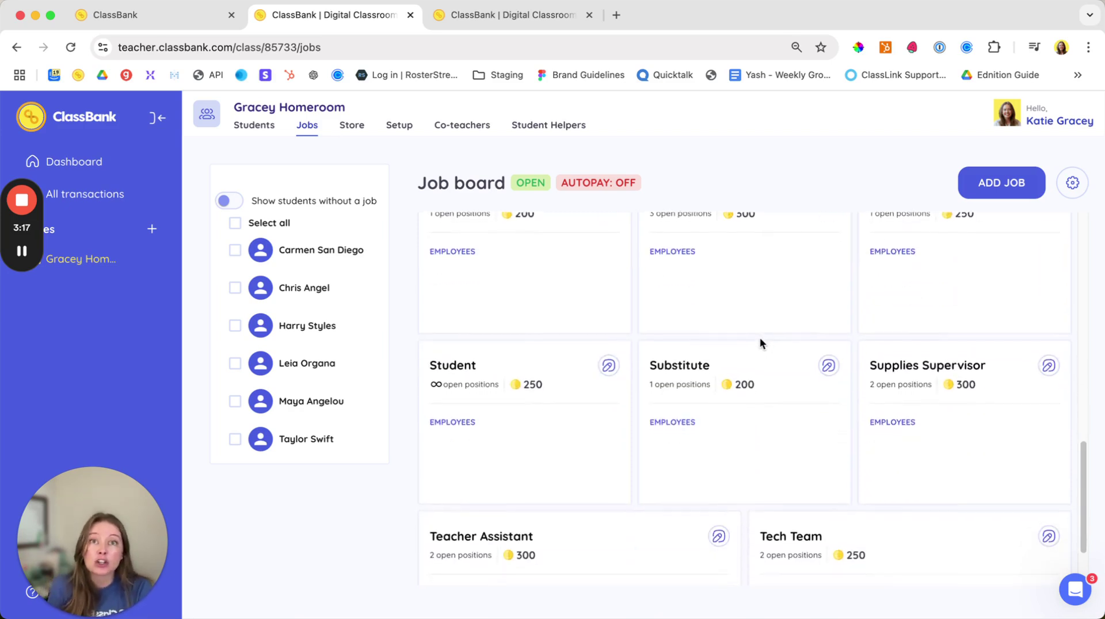
pyautogui.scroll(-2, 758, 344)
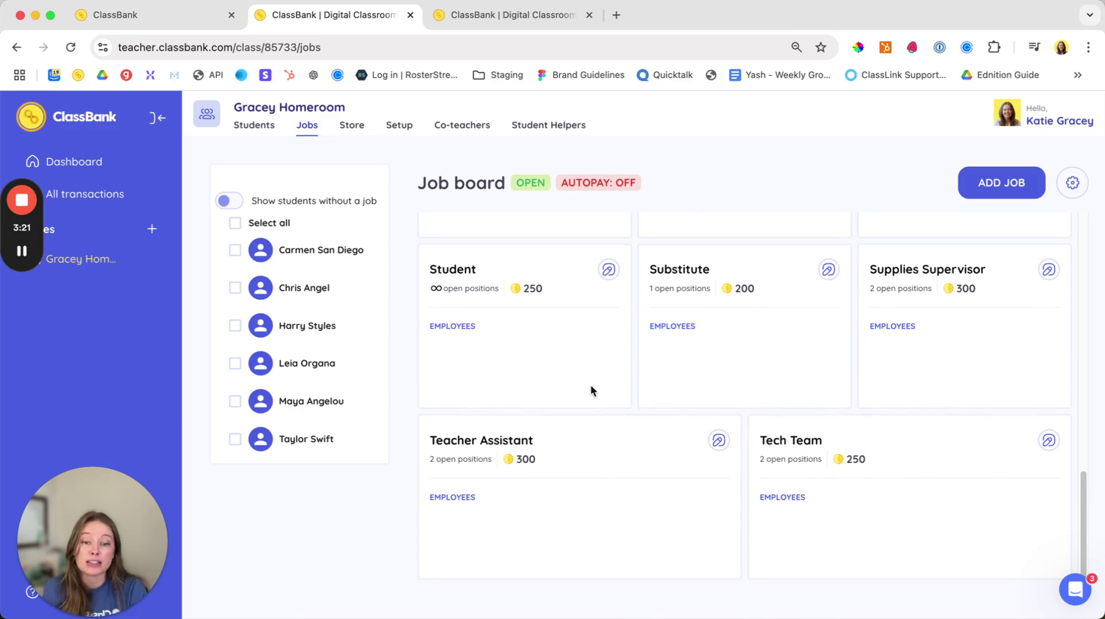
# Step: Hire all six selected students into the Student job
pyautogui.click(235, 223)
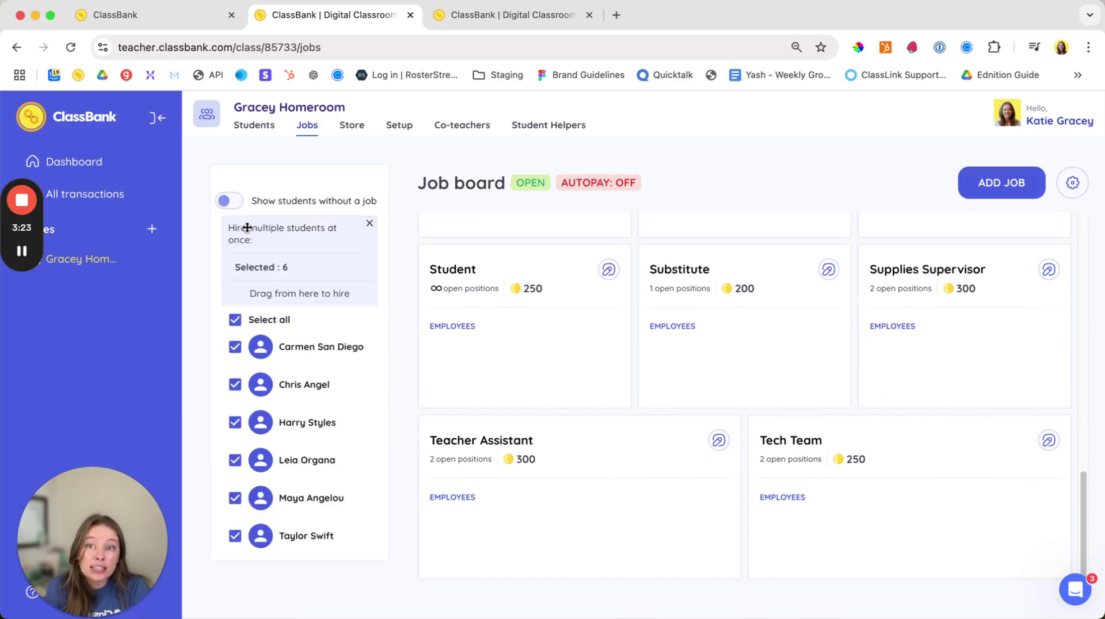
pyautogui.moveTo(313, 356); pyautogui.dragTo(375, 348)
pyautogui.moveTo(278, 276); pyautogui.dragTo(453, 334)
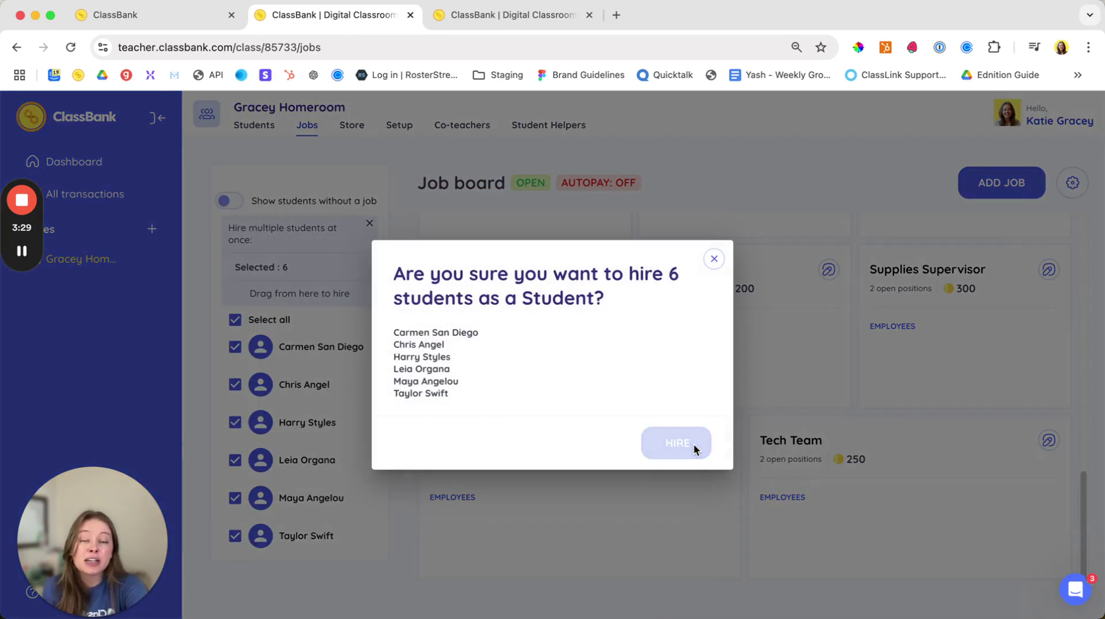
pyautogui.click(677, 444)
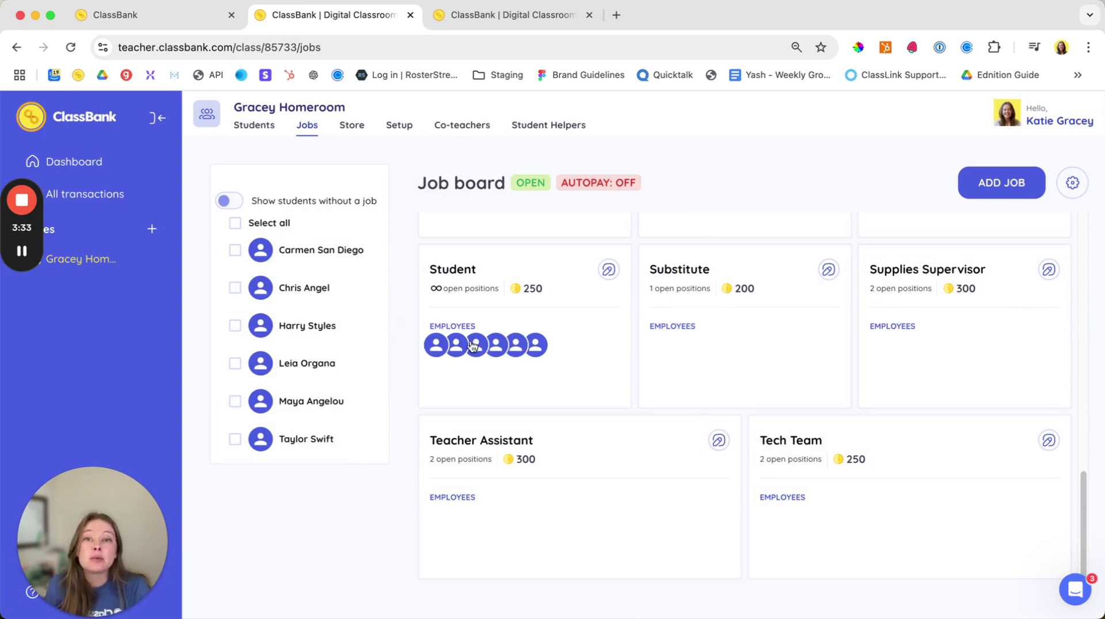
# Step: Hire one student into the Substitute job
pyautogui.moveTo(310, 285); pyautogui.dragTo(747, 327)
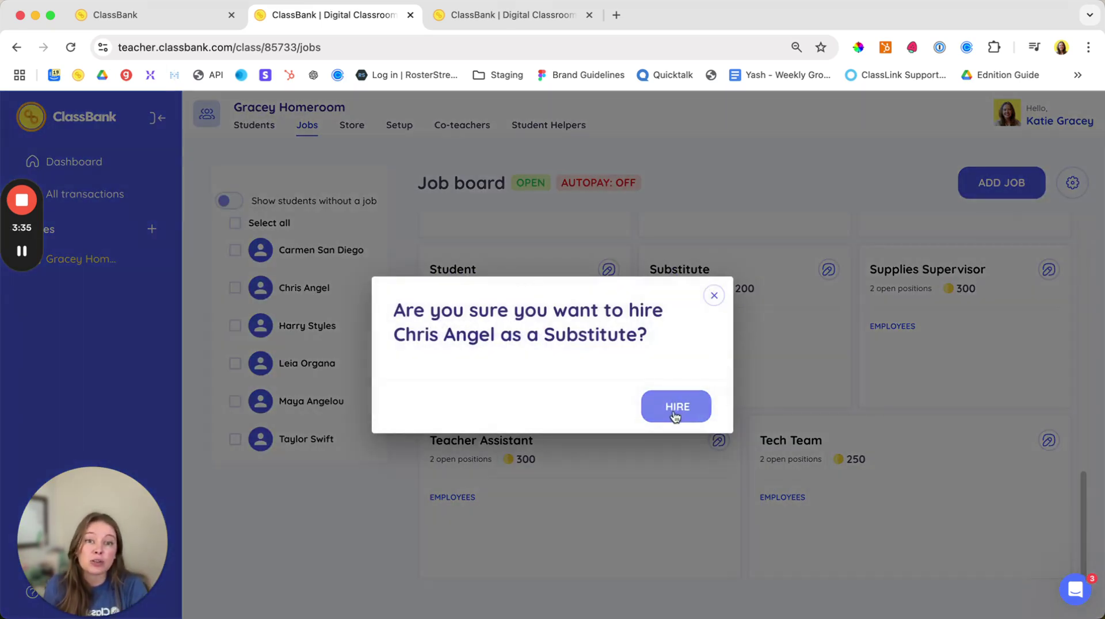
pyautogui.click(668, 410)
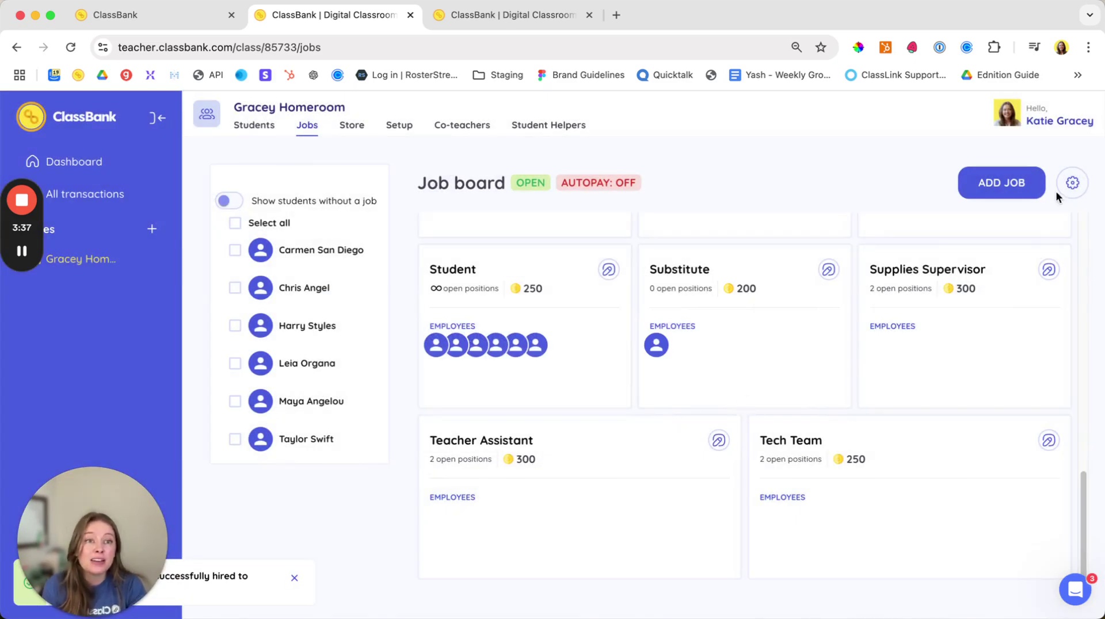
pyautogui.click(1070, 184)
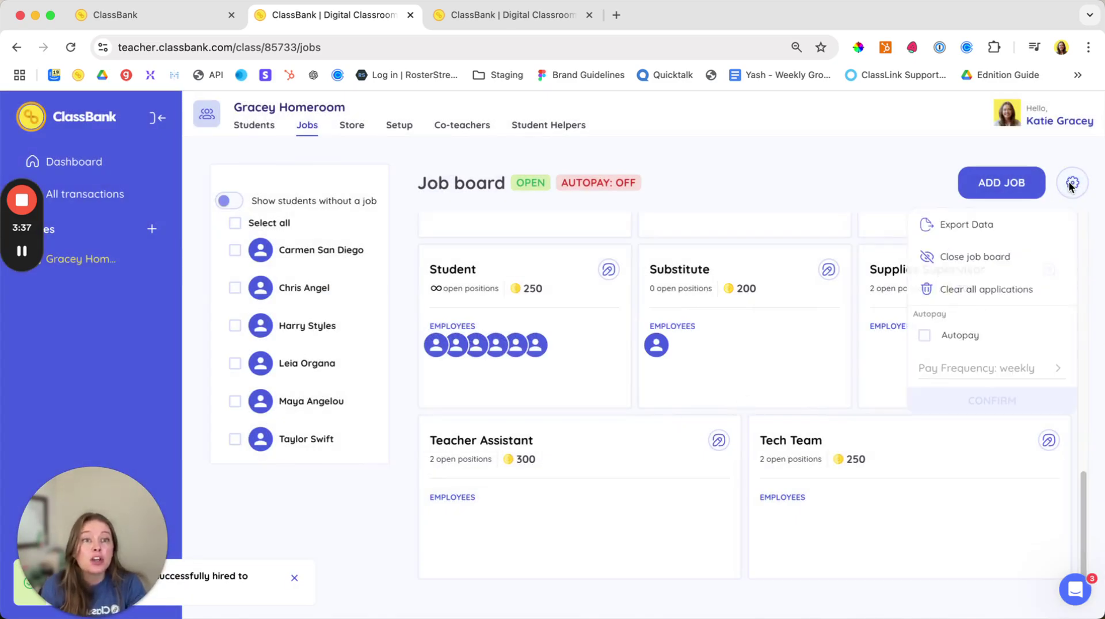
# Step: Turn on job-board autopay with Monthly pay frequency, then go to Student Helpers
pyautogui.click(924, 336)
pyautogui.click(978, 367)
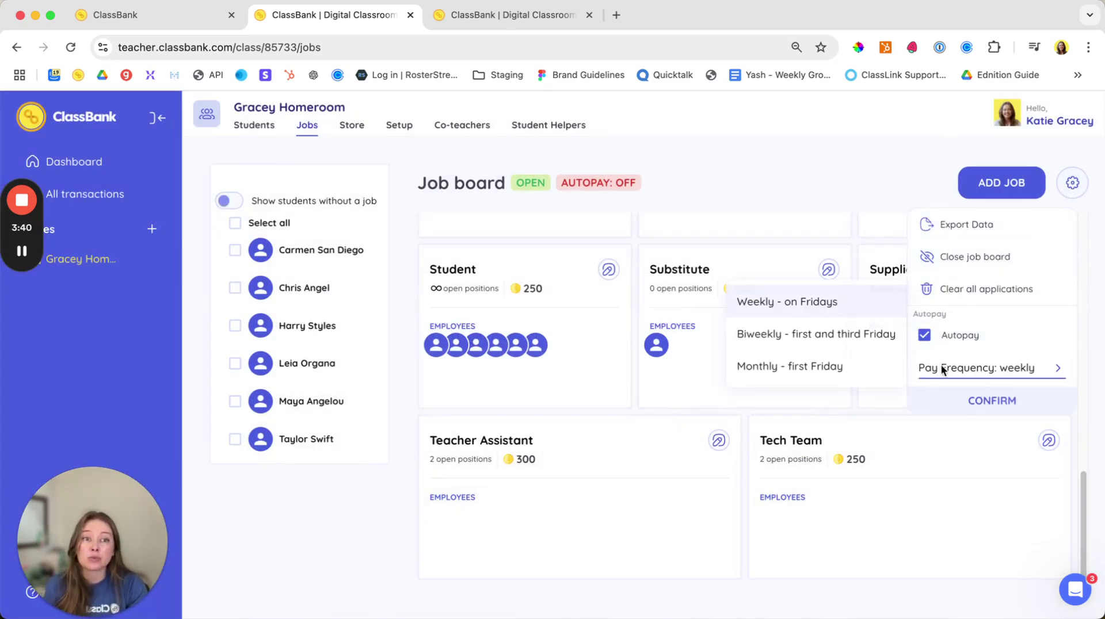
pyautogui.click(863, 365)
pyautogui.click(974, 403)
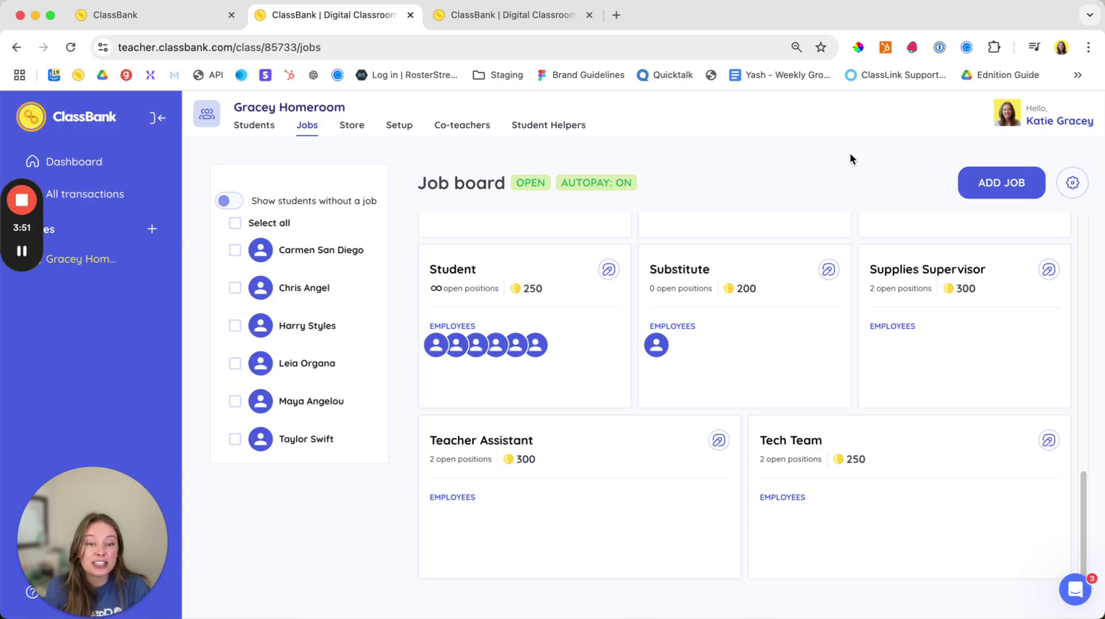
pyautogui.click(548, 125)
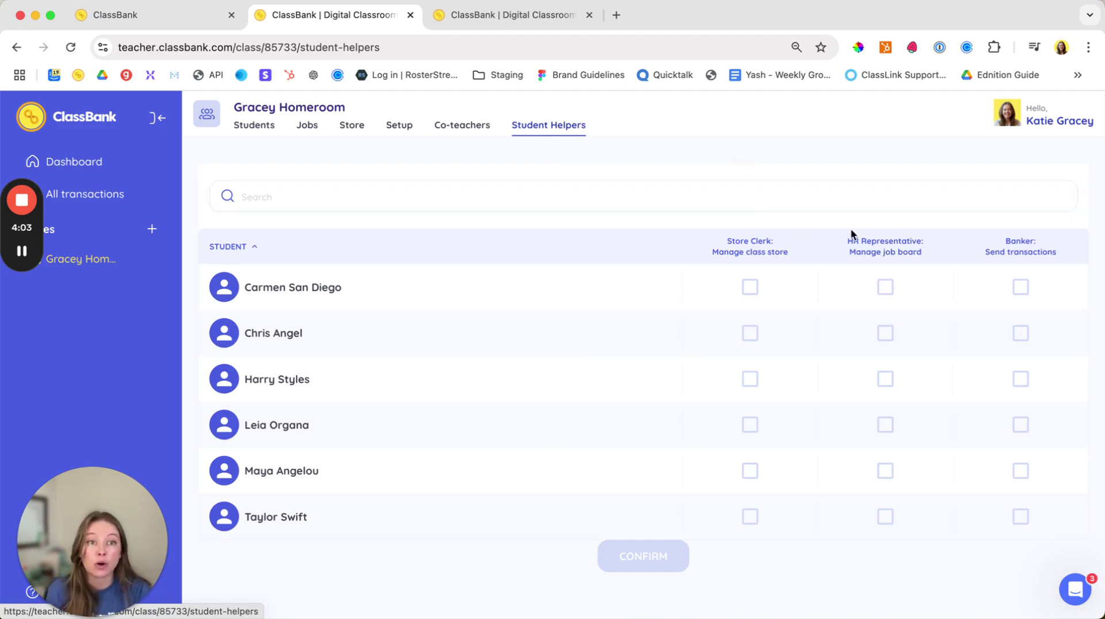
pyautogui.moveTo(1038, 251)
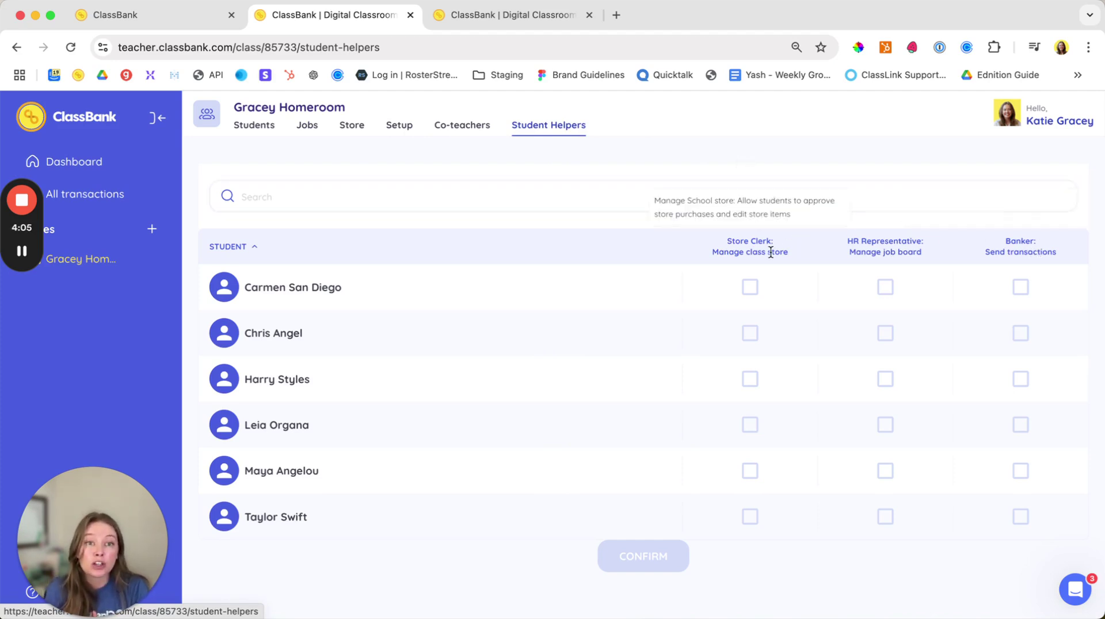
pyautogui.moveTo(862, 244)
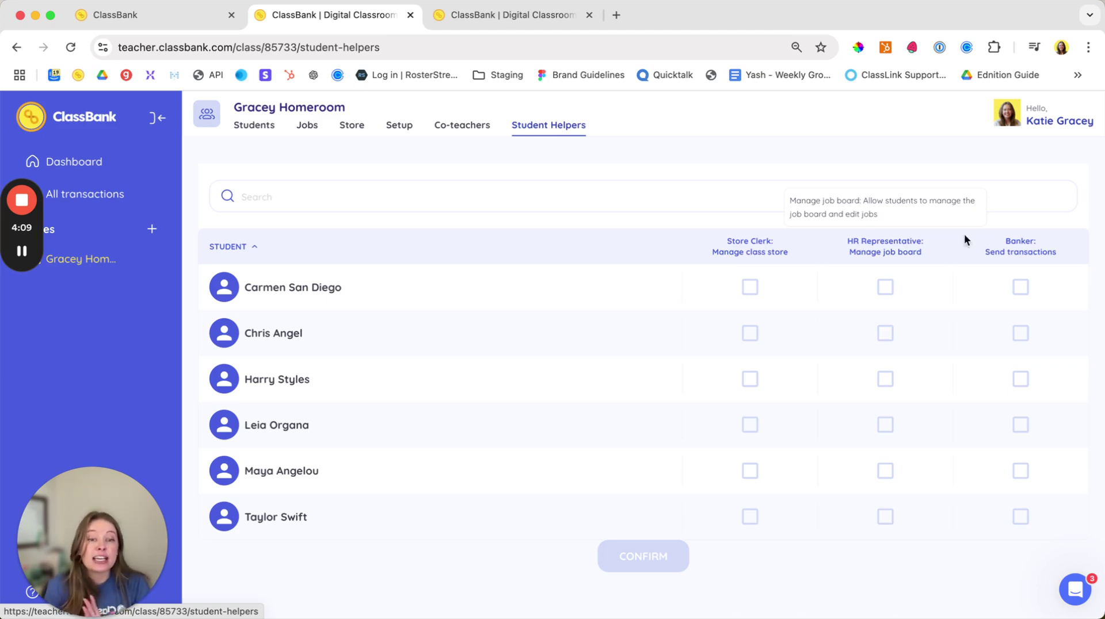
pyautogui.moveTo(989, 245)
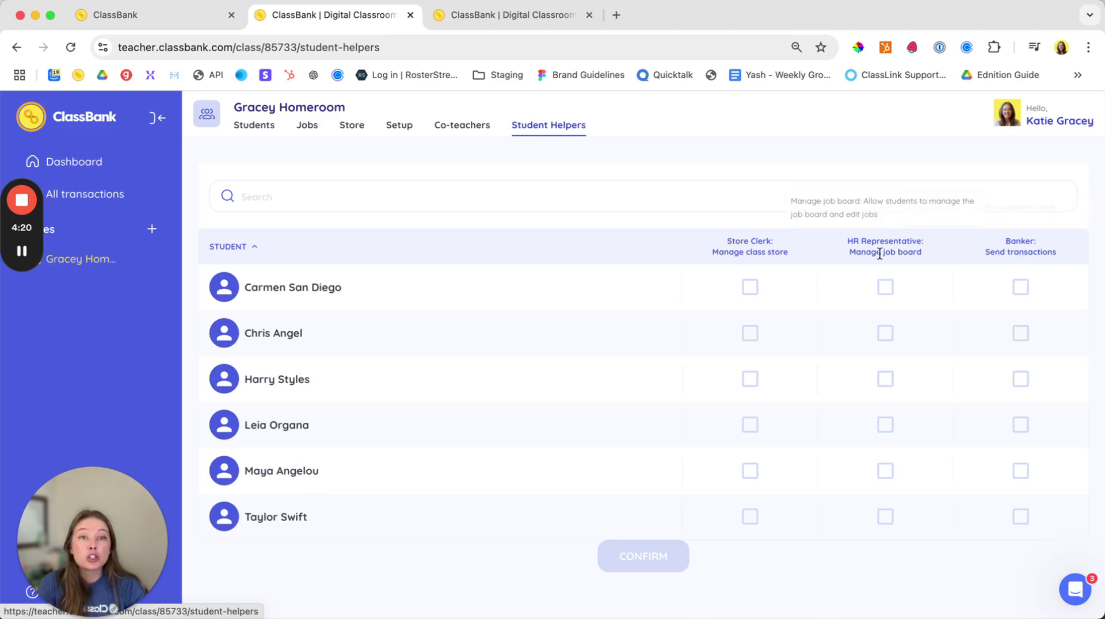
pyautogui.moveTo(743, 249)
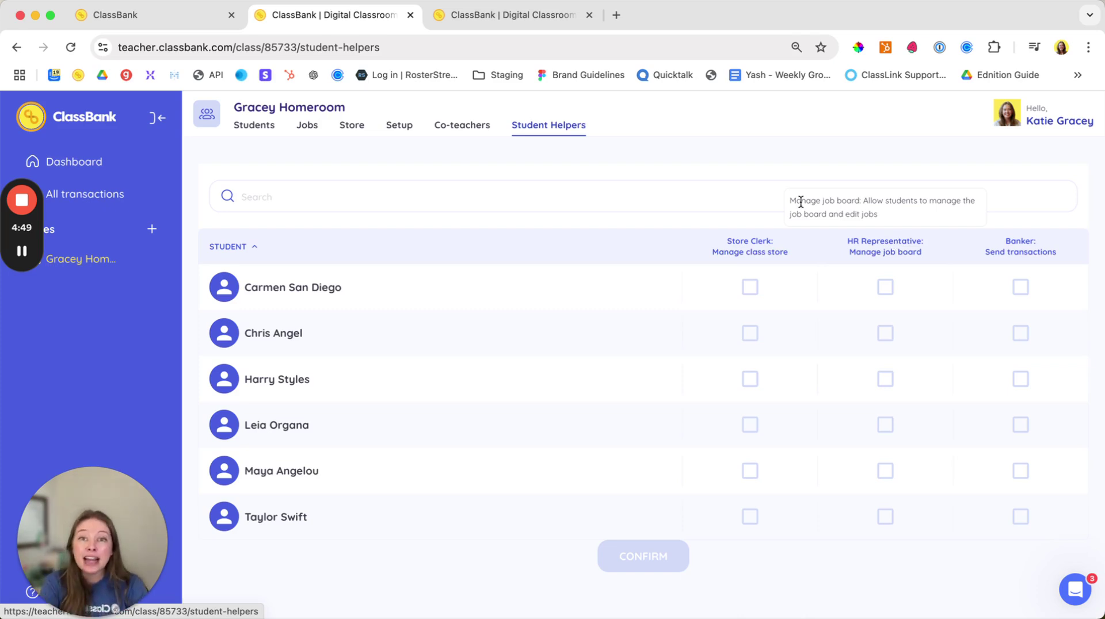
# Step: In Setup's Bills, pick suggested Rent and Utilities bills, then discard them without saving
pyautogui.click(392, 128)
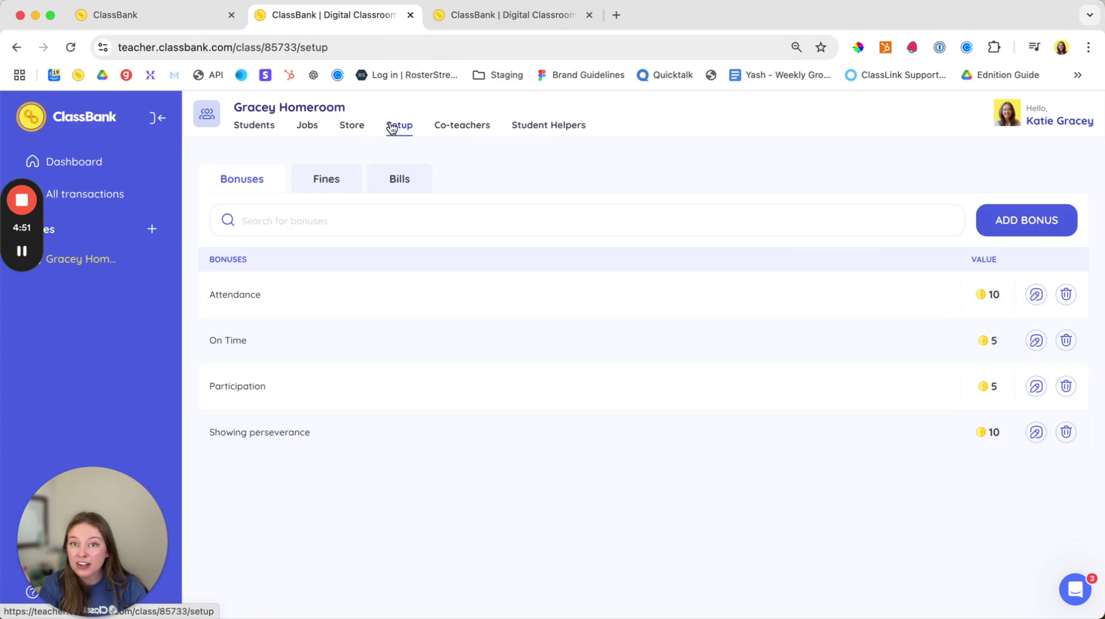
pyautogui.click(399, 181)
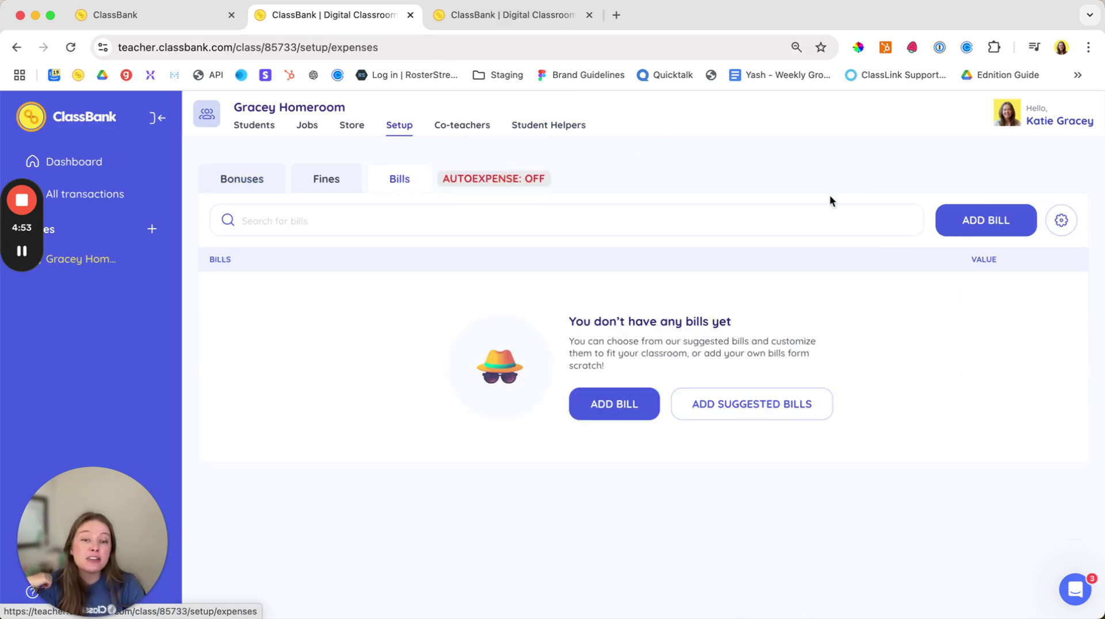
pyautogui.click(742, 405)
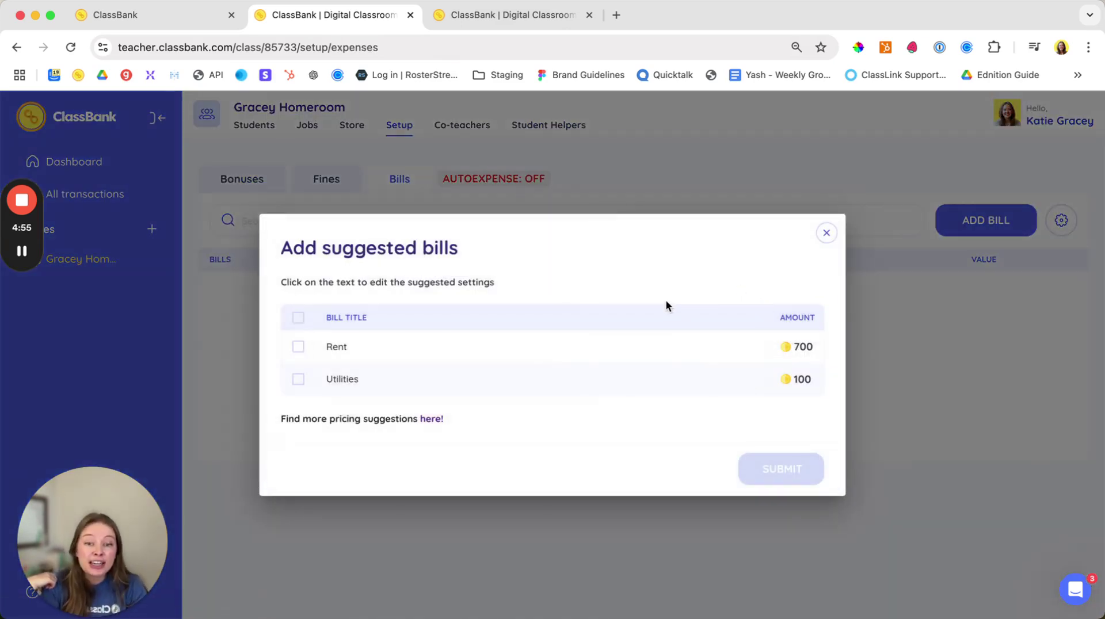
pyautogui.click(298, 347)
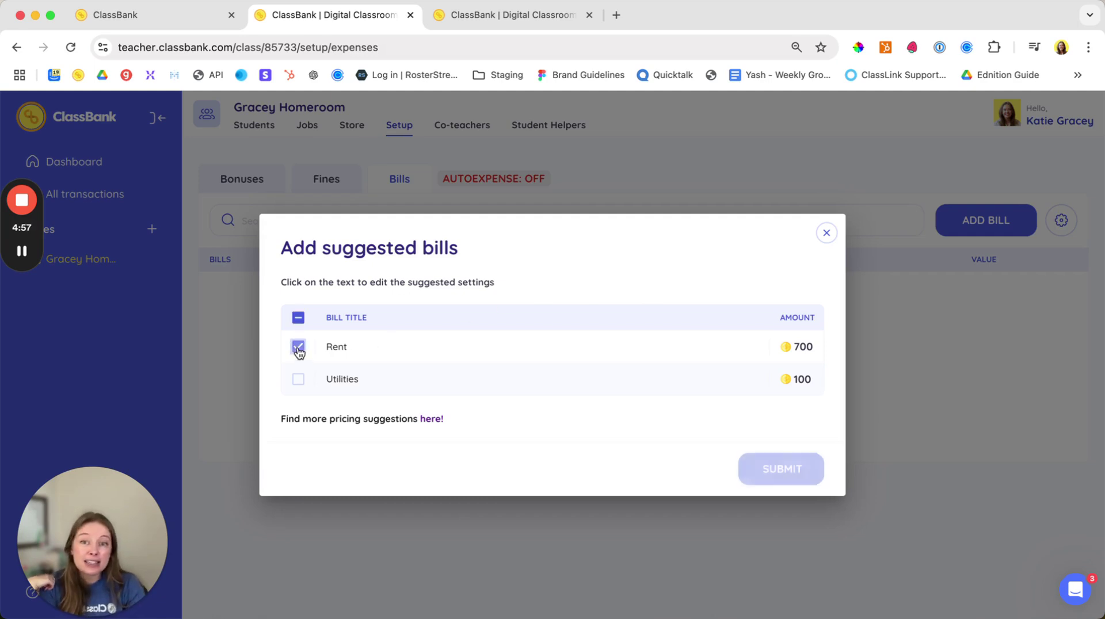
pyautogui.click(297, 380)
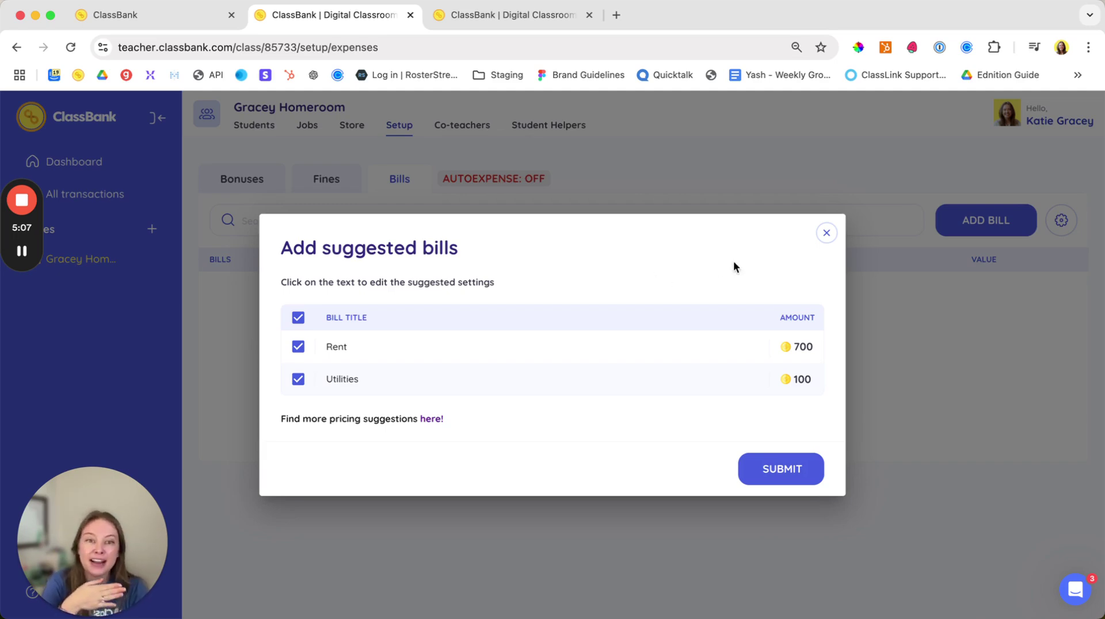
pyautogui.click(826, 234)
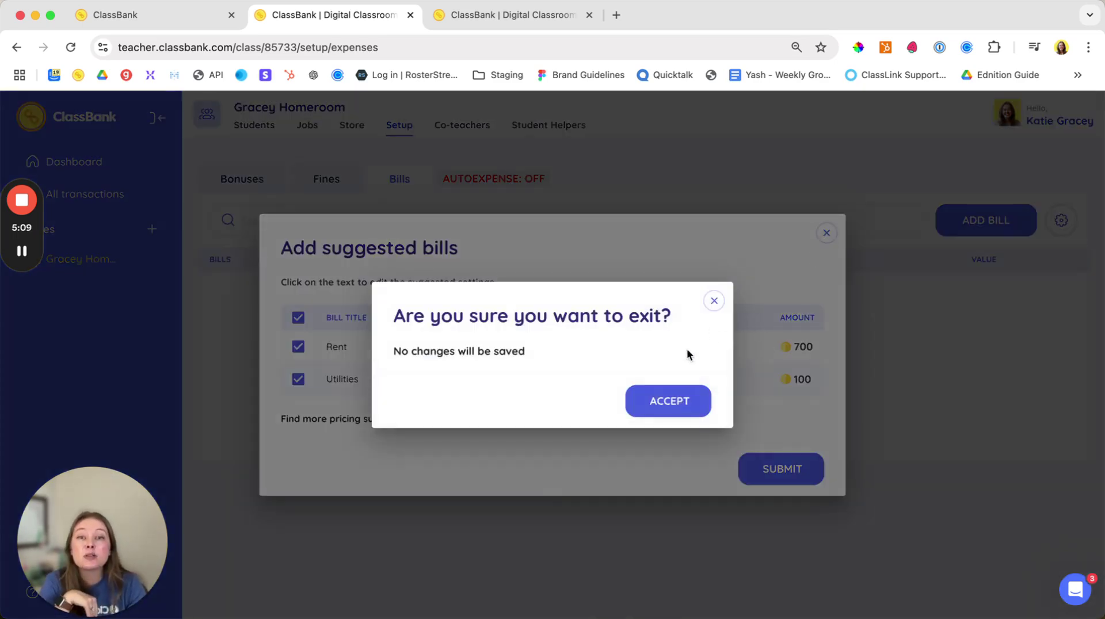
pyautogui.click(681, 404)
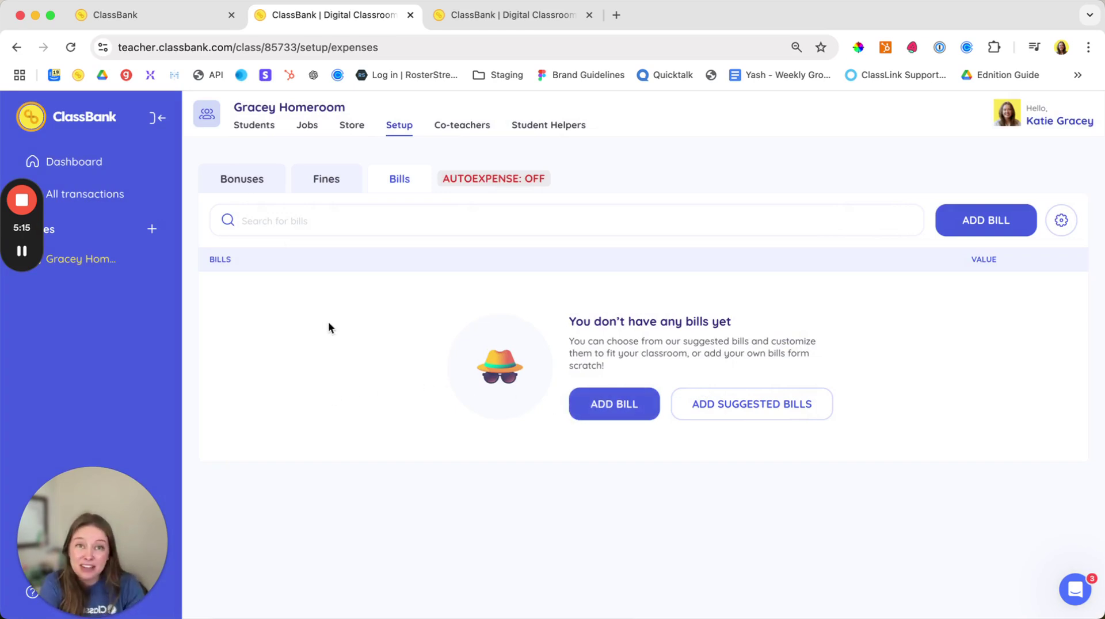
# Step: Edit Gracey Homeroom to enable savings accounts with interest, setting the rate to 1
pyautogui.click(149, 258)
pyautogui.click(164, 271)
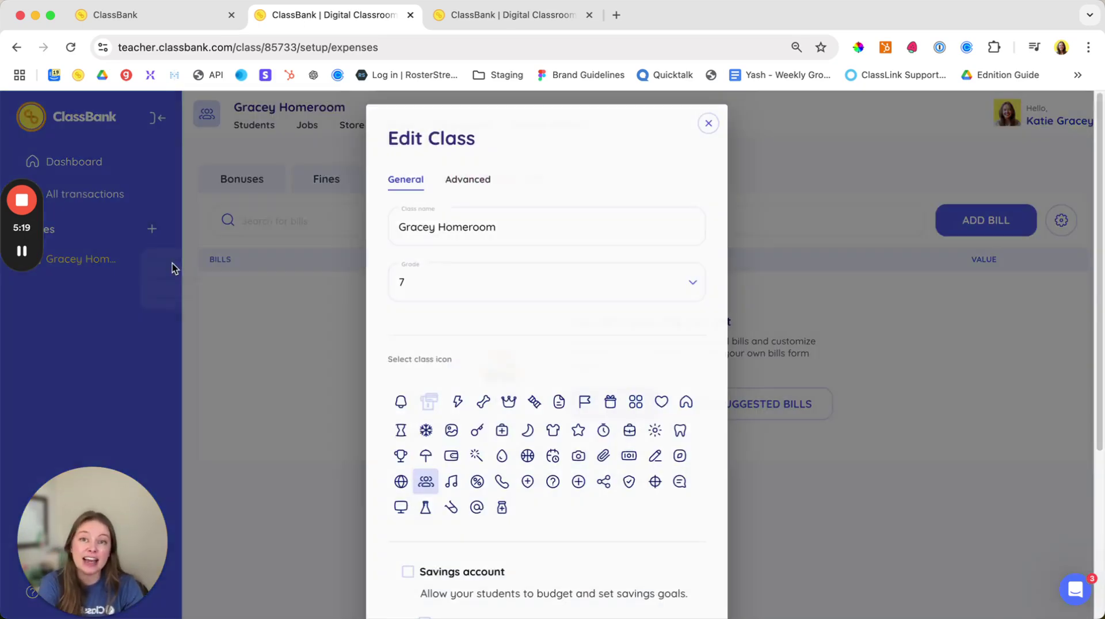
pyautogui.scroll(-5, 679, 349)
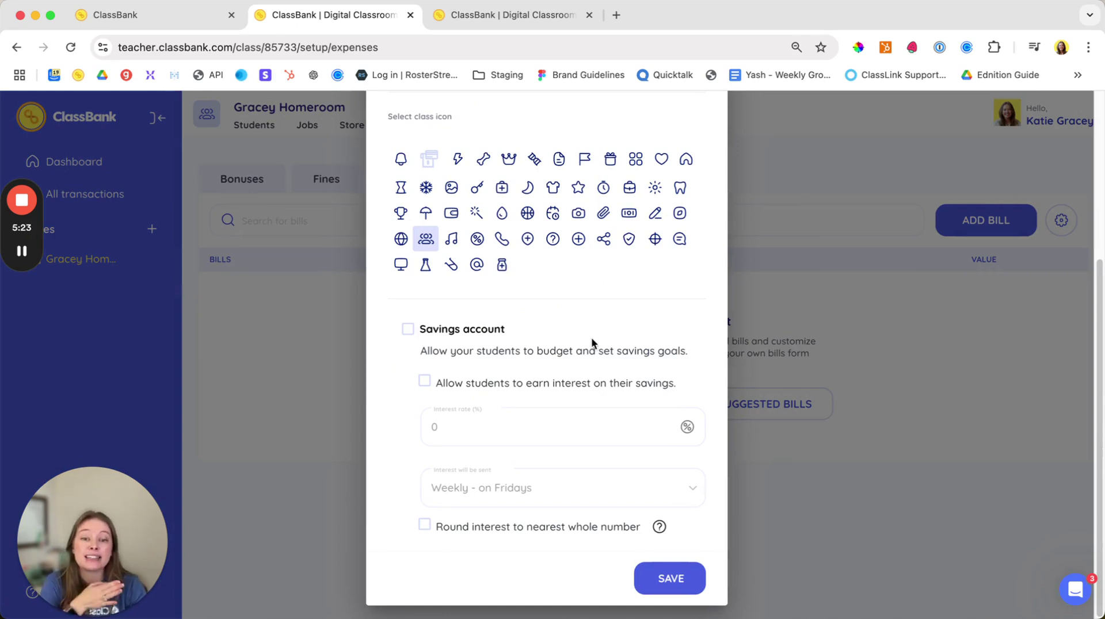
pyautogui.click(407, 329)
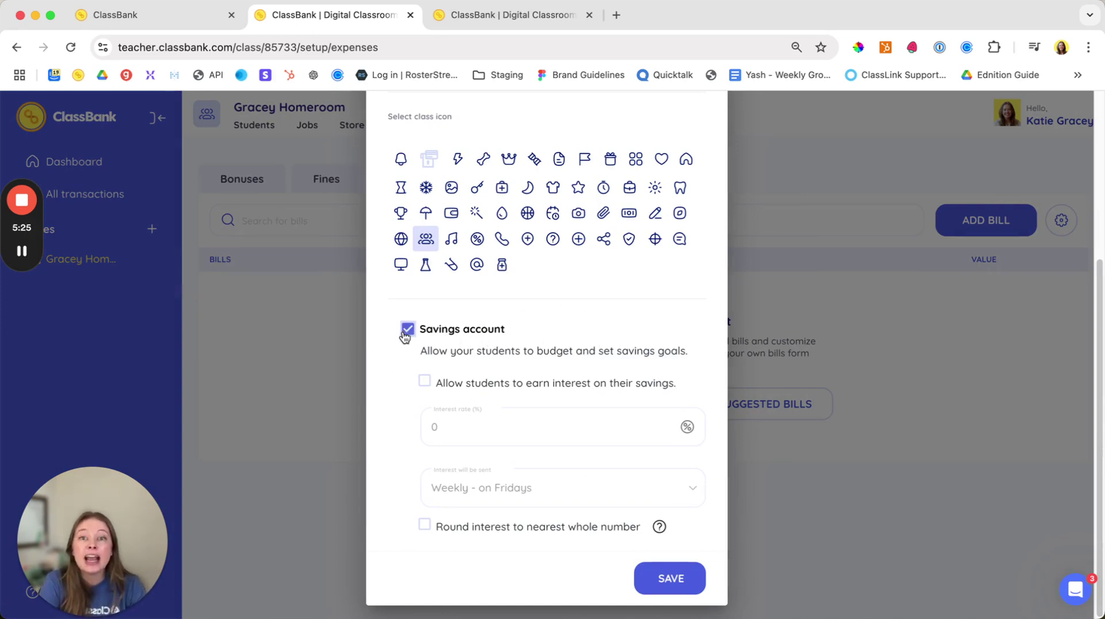
pyautogui.click(424, 381)
pyautogui.click(449, 424)
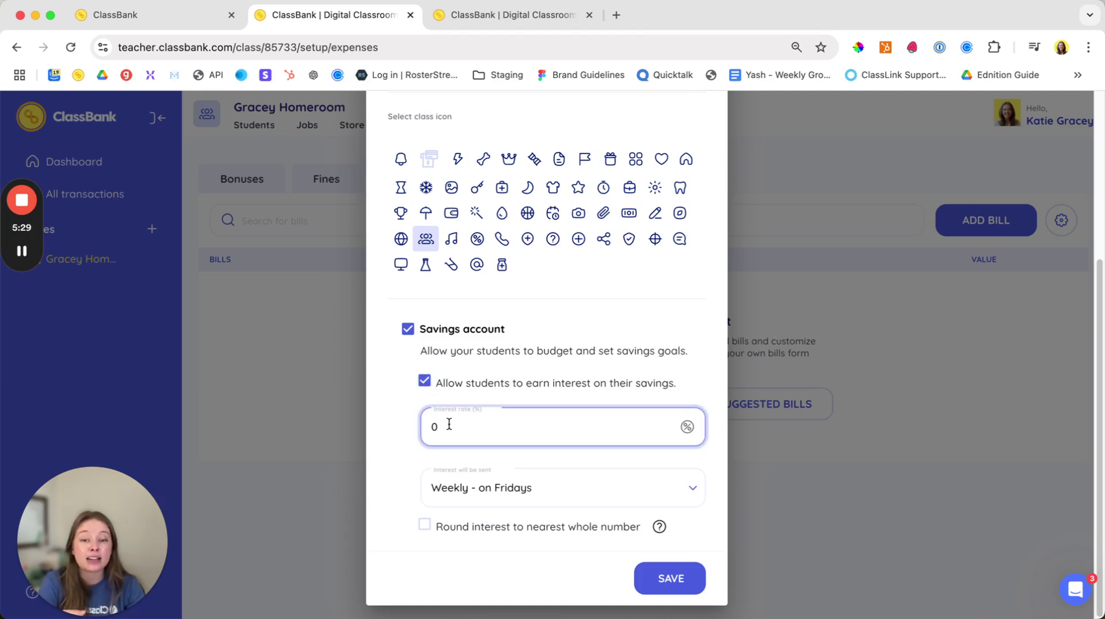
pyautogui.press('BackSpace')
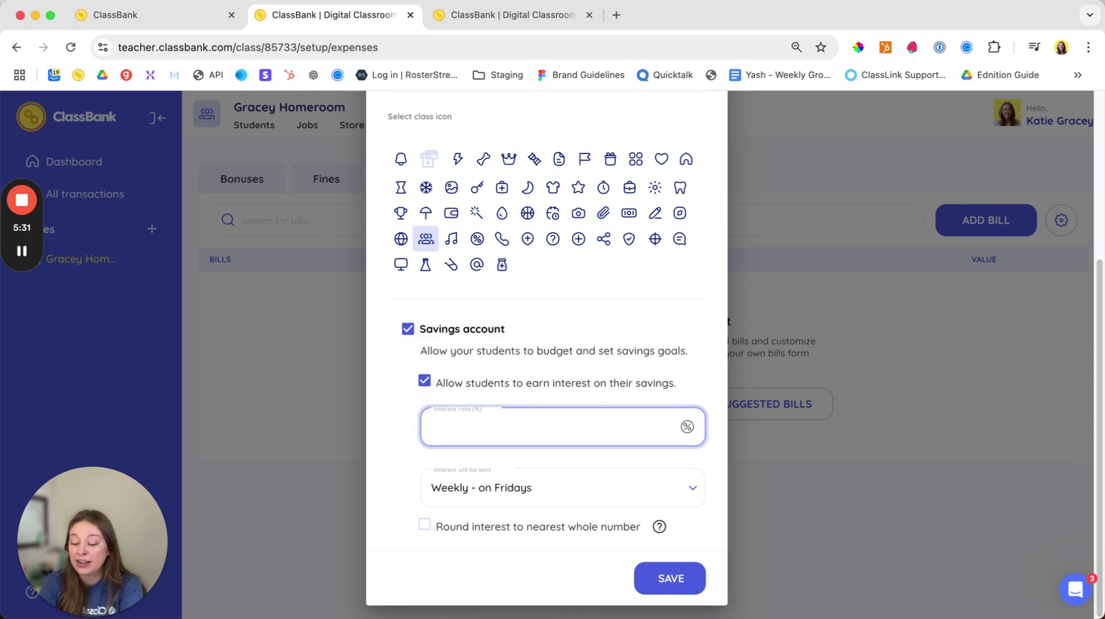
pyautogui.write('1')
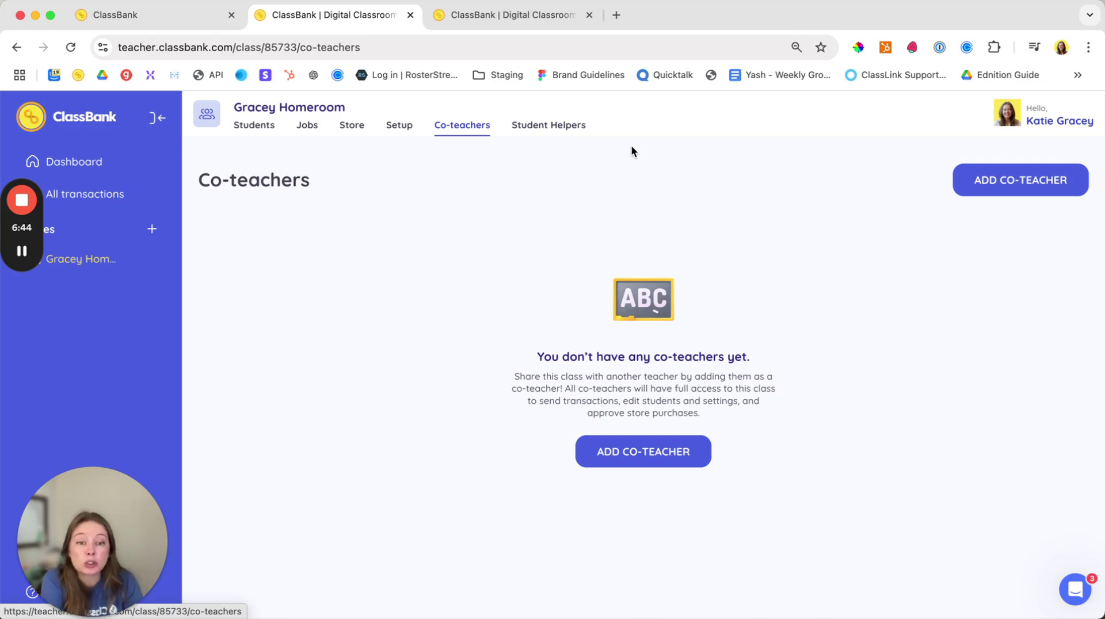
pyautogui.click(641, 453)
pyautogui.click(557, 353)
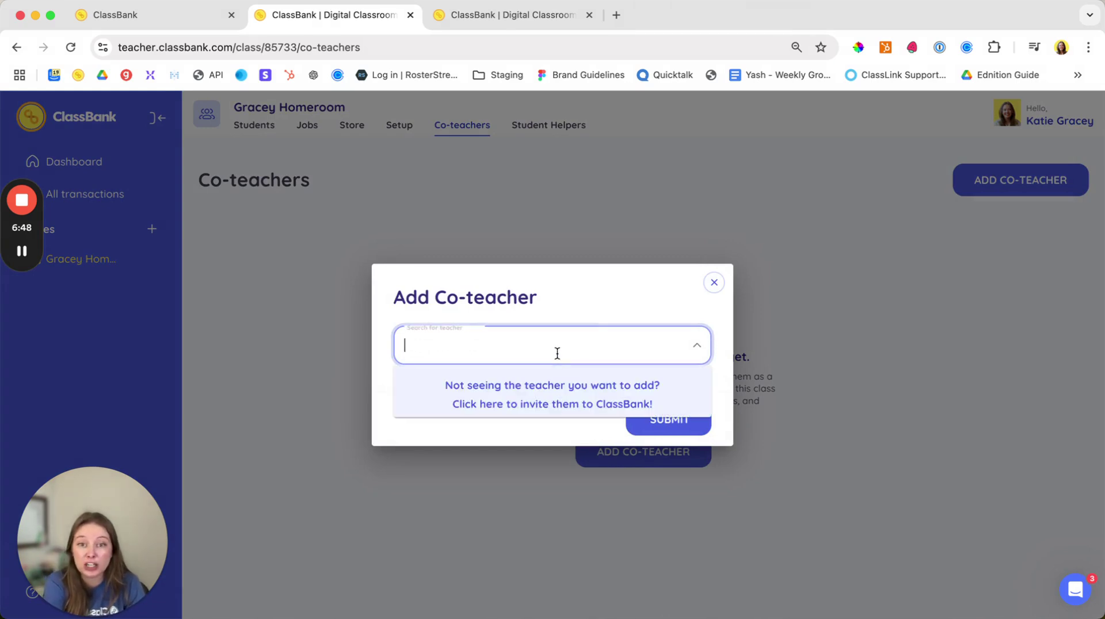
pyautogui.click(714, 283)
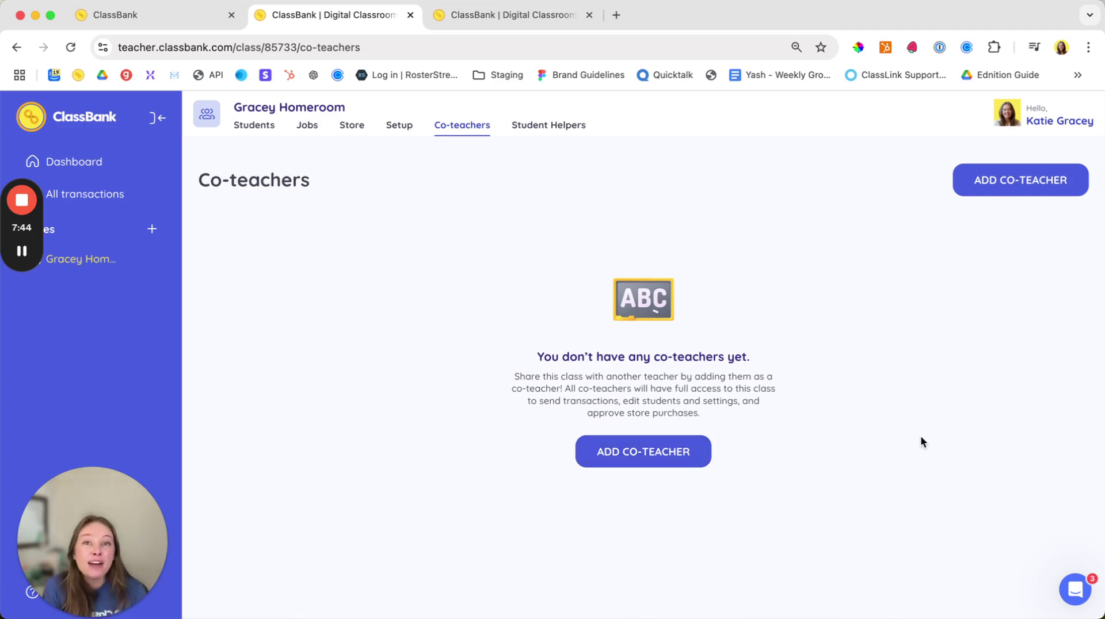
# Step: Open the Intercom help messenger from the bottom-right chat bubble
pyautogui.click(1074, 588)
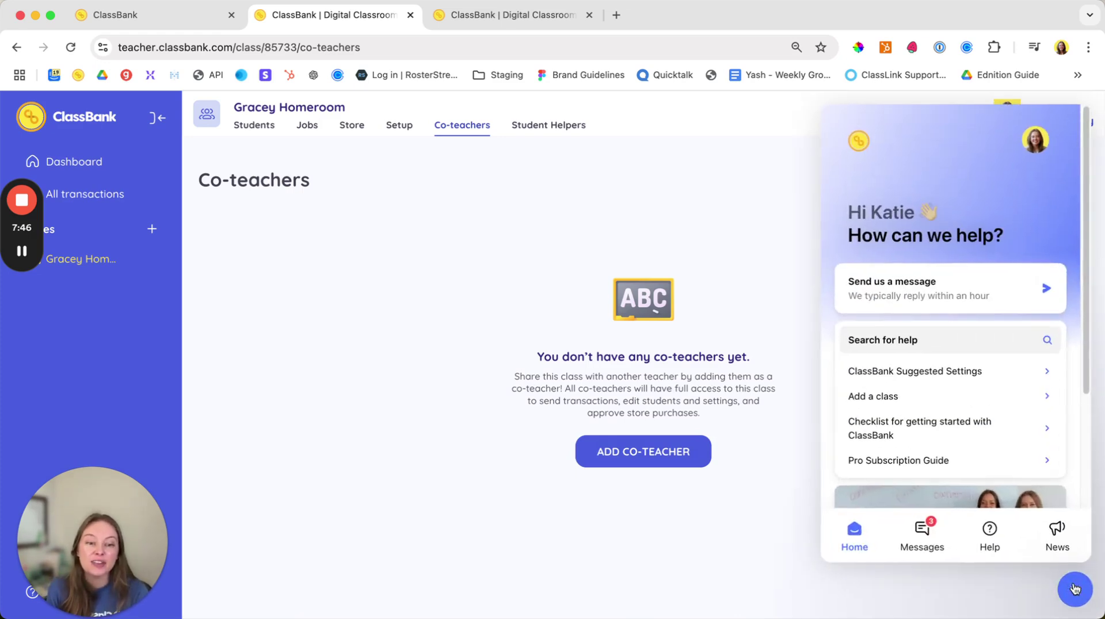